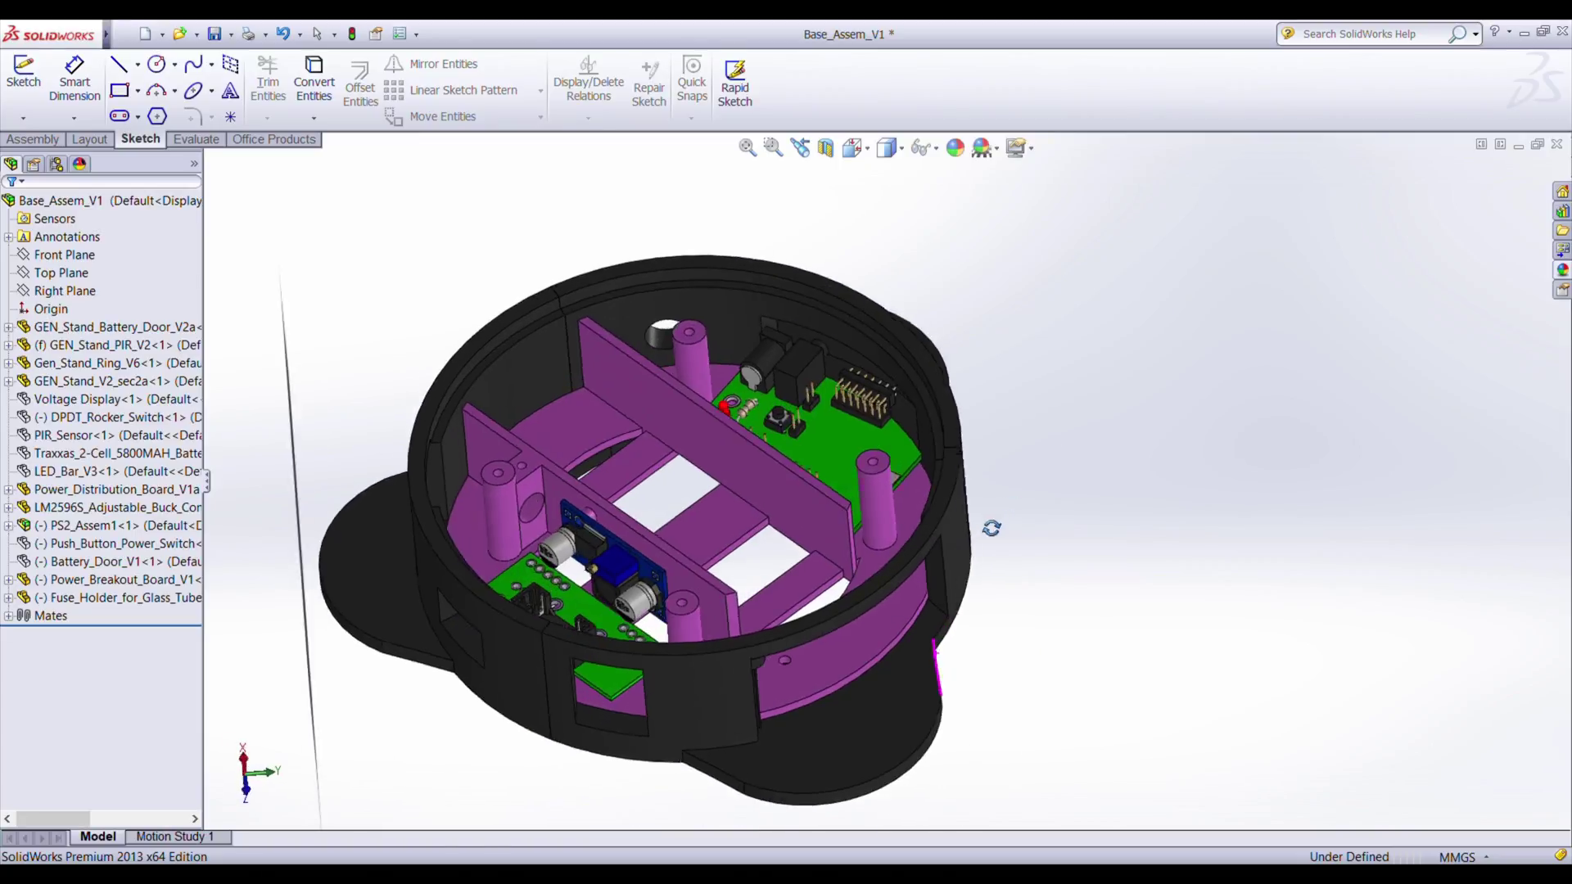
Step: Inspect the base assembly, trying the Power_Distribution_Board and Power_Breakout_Board selections, then clear the selection
scroll(770, 557, "down", 3)
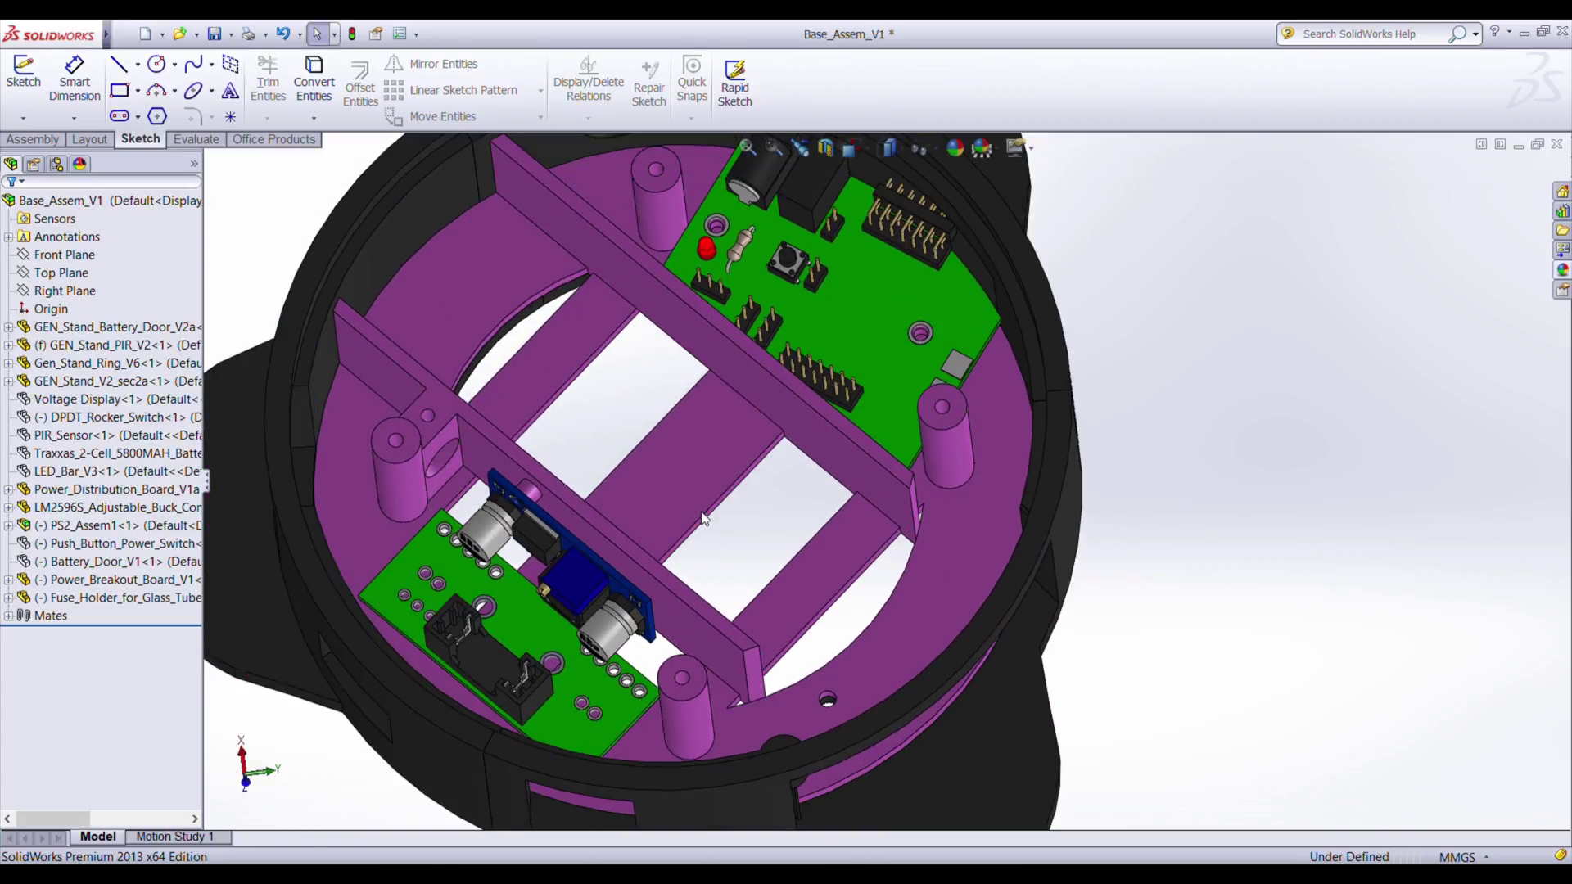
scroll(705, 555, "up", 3)
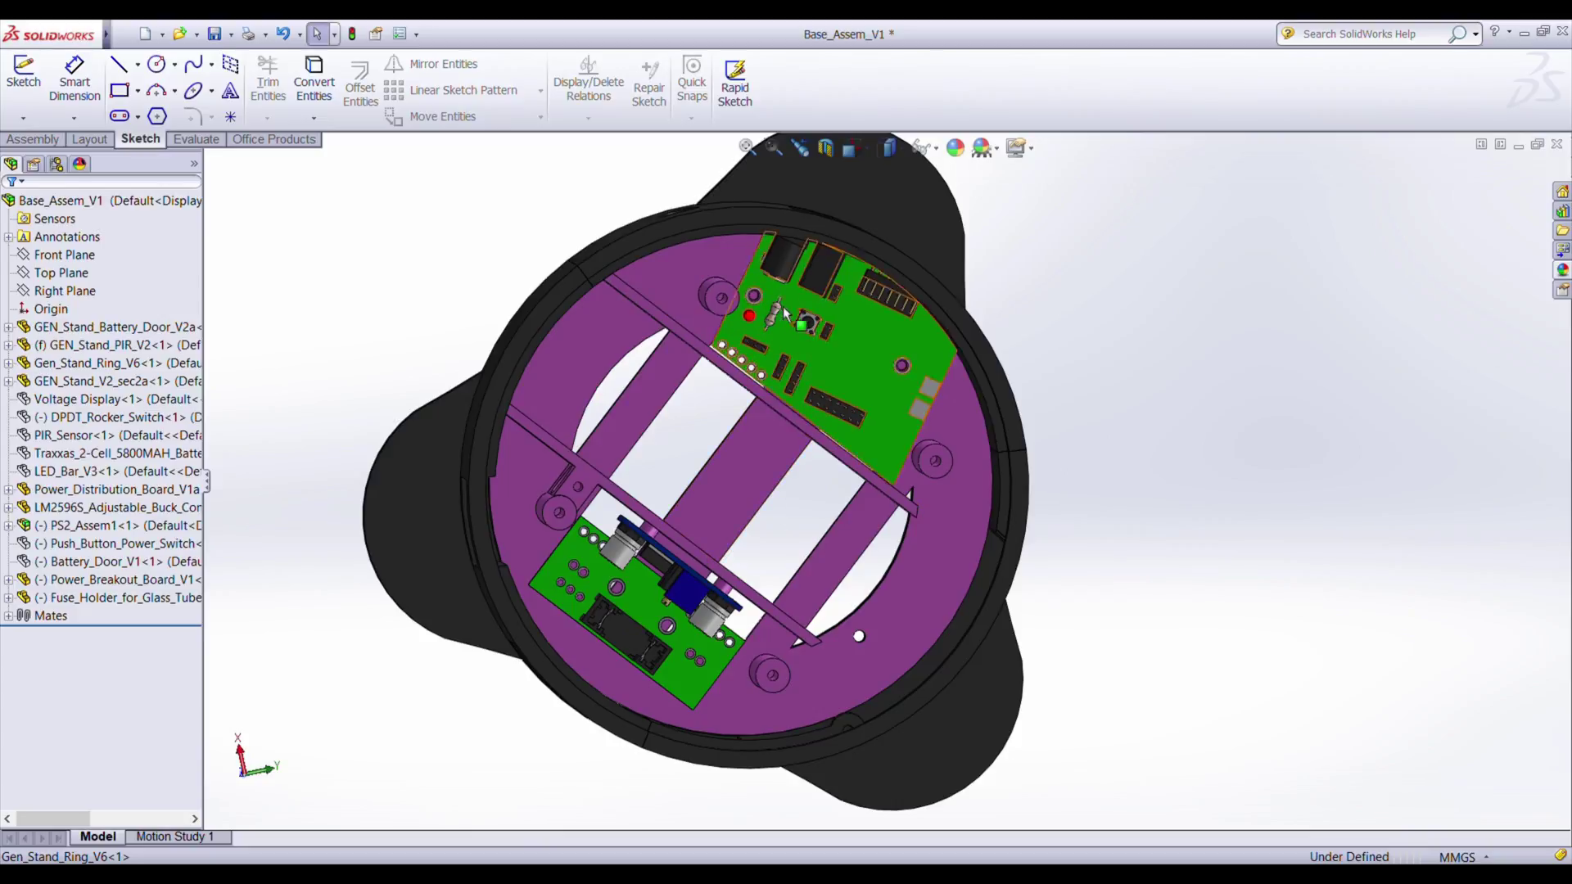
left_click(867, 365)
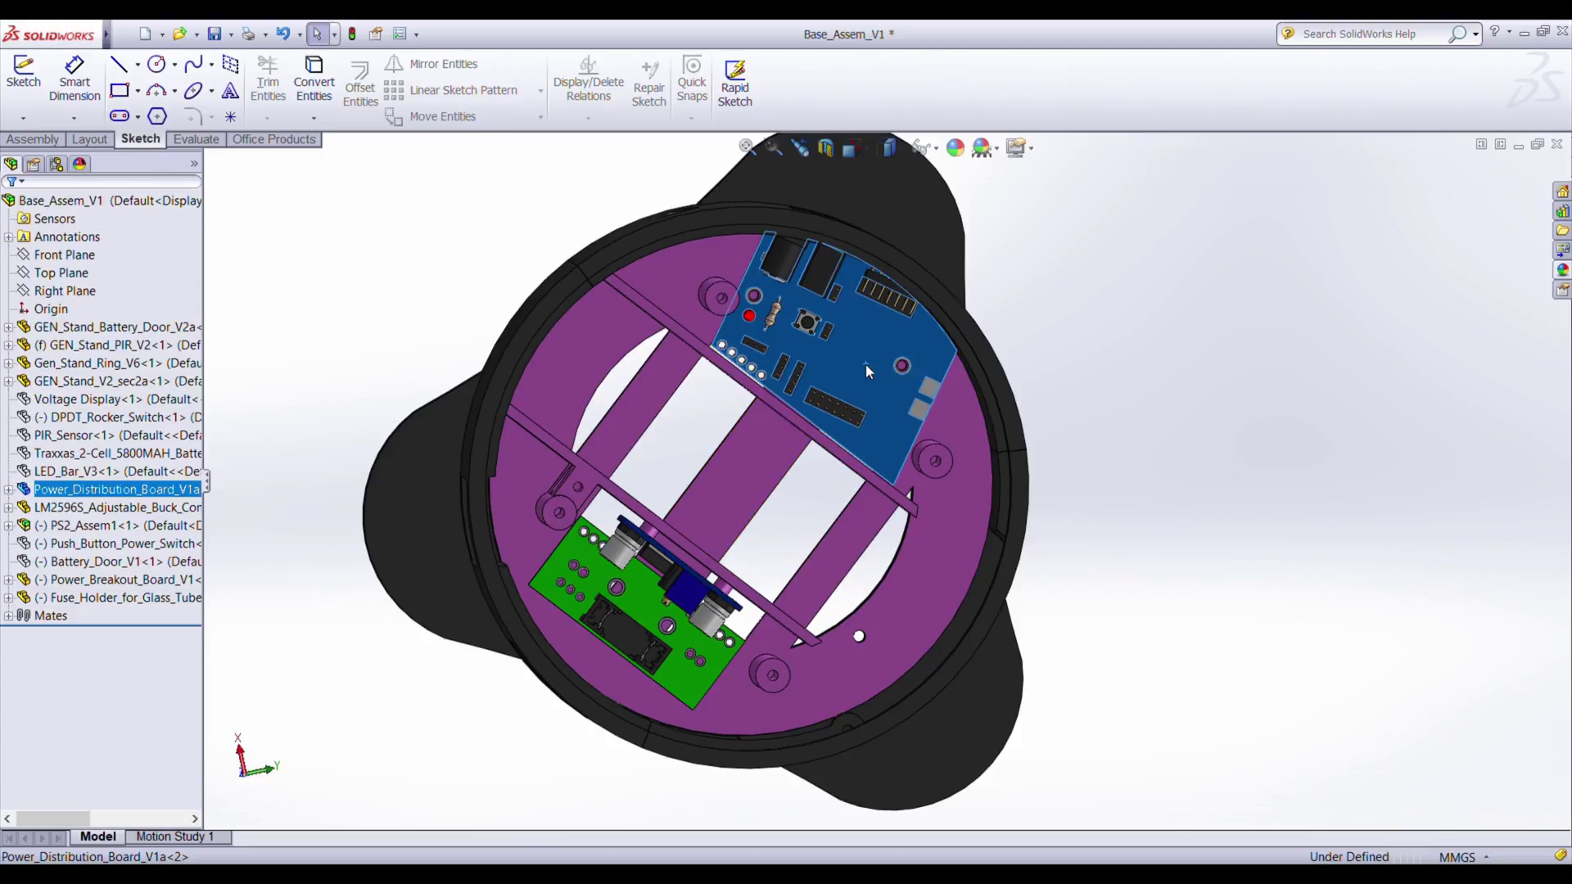
left_click(645, 604)
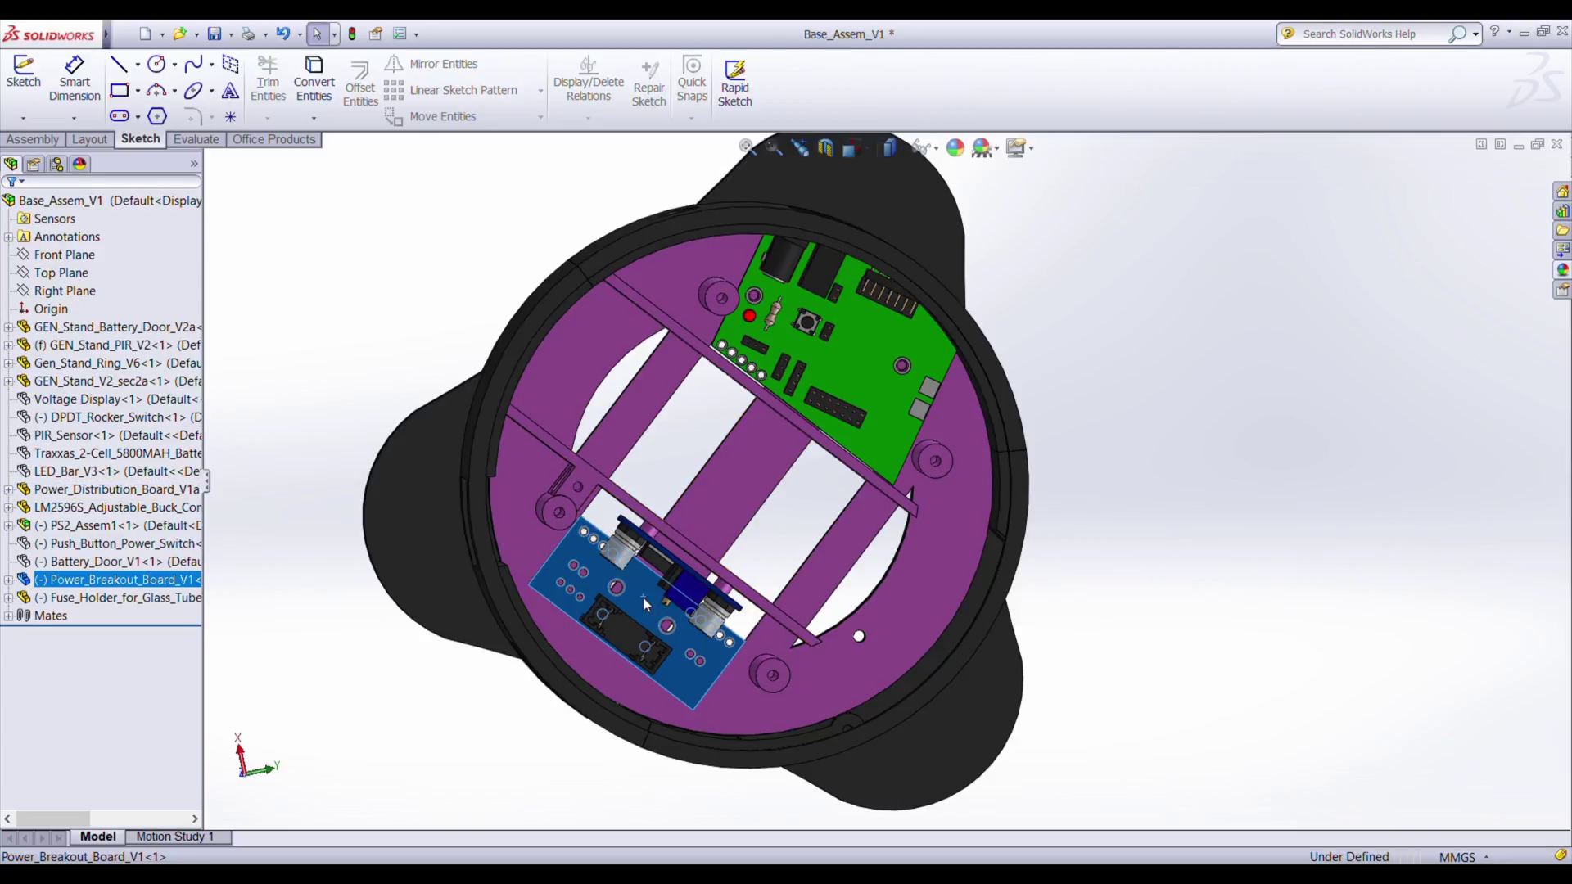
middle_click_drag(642, 596, 655, 428)
middle_click_drag(920, 468, 717, 583)
left_click(1094, 636)
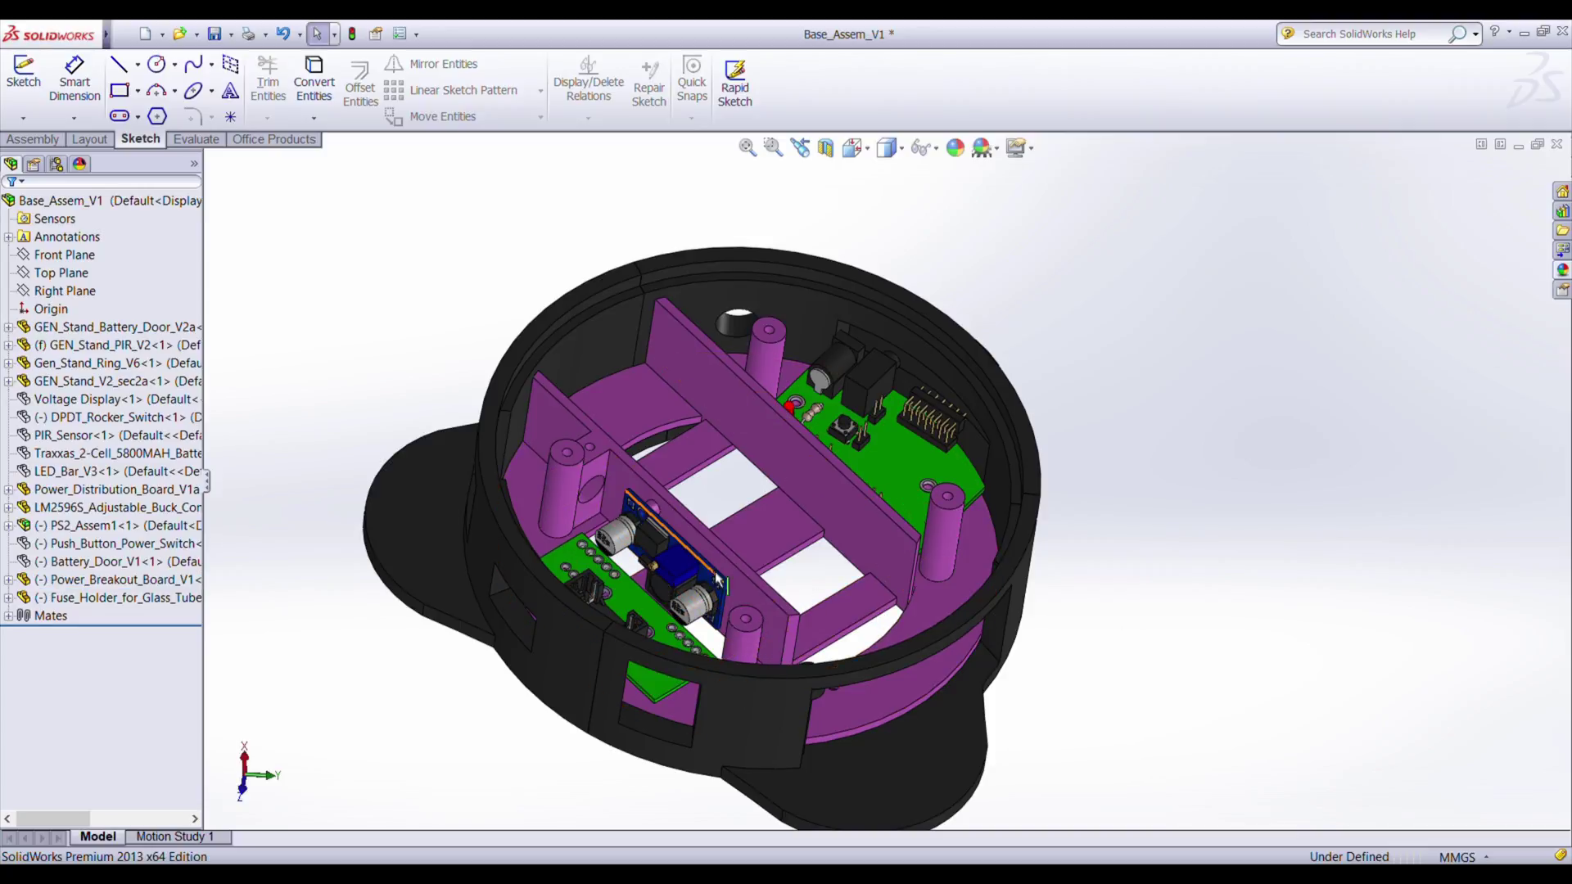
Step: Hide the purple Gen_Stand_Ring_V6 ring and select the Power_Distribution_Board component
left_click(729, 383)
key("Tab")
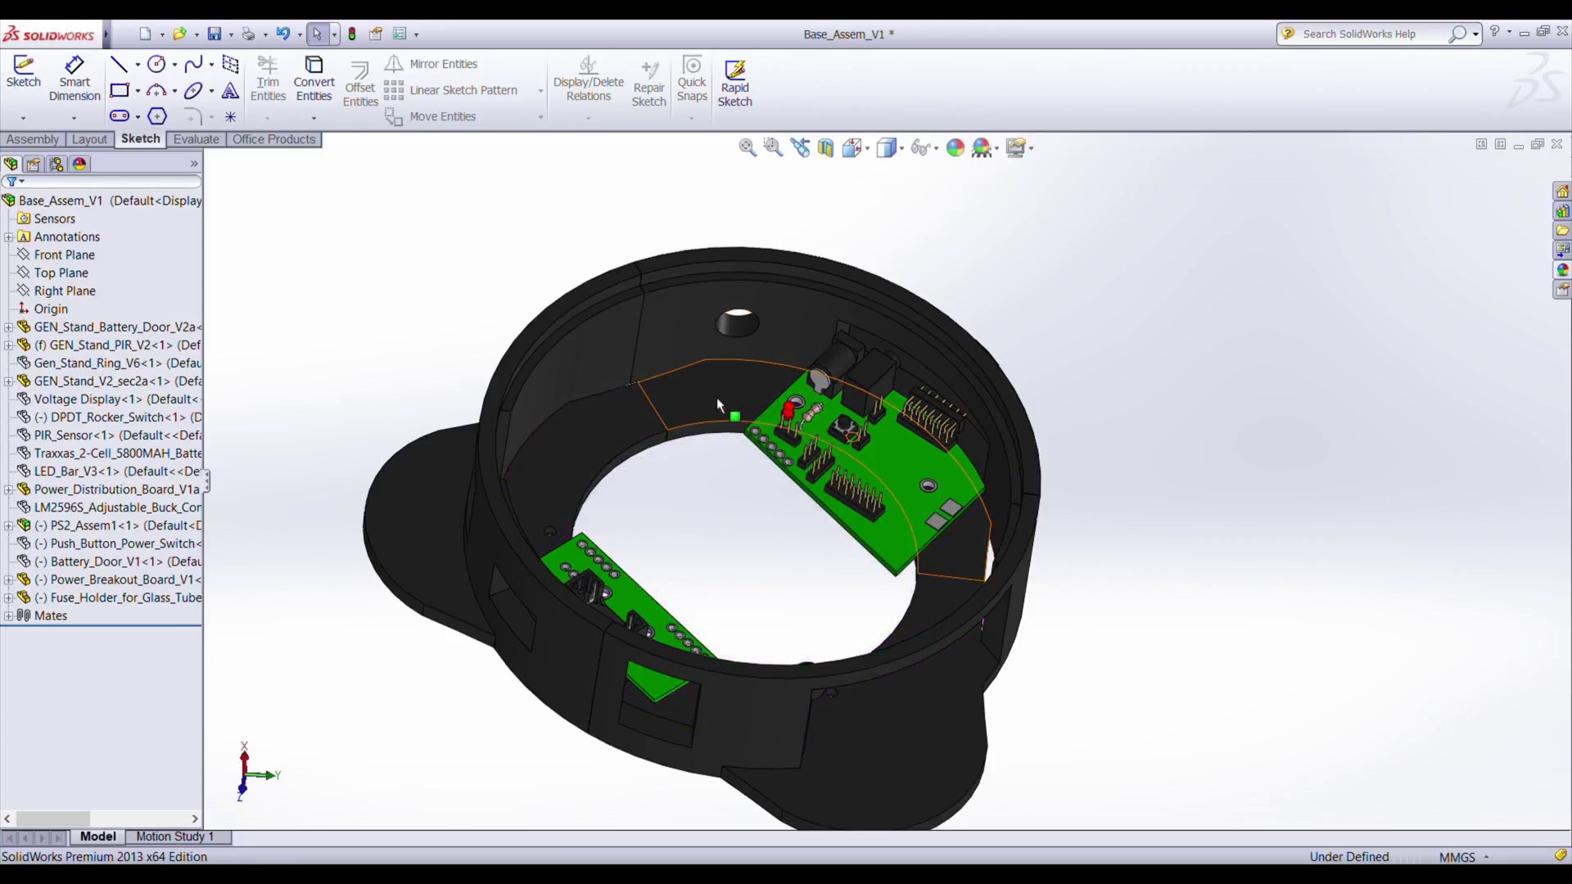
middle_click_drag(734, 523, 744, 671)
left_click(886, 463)
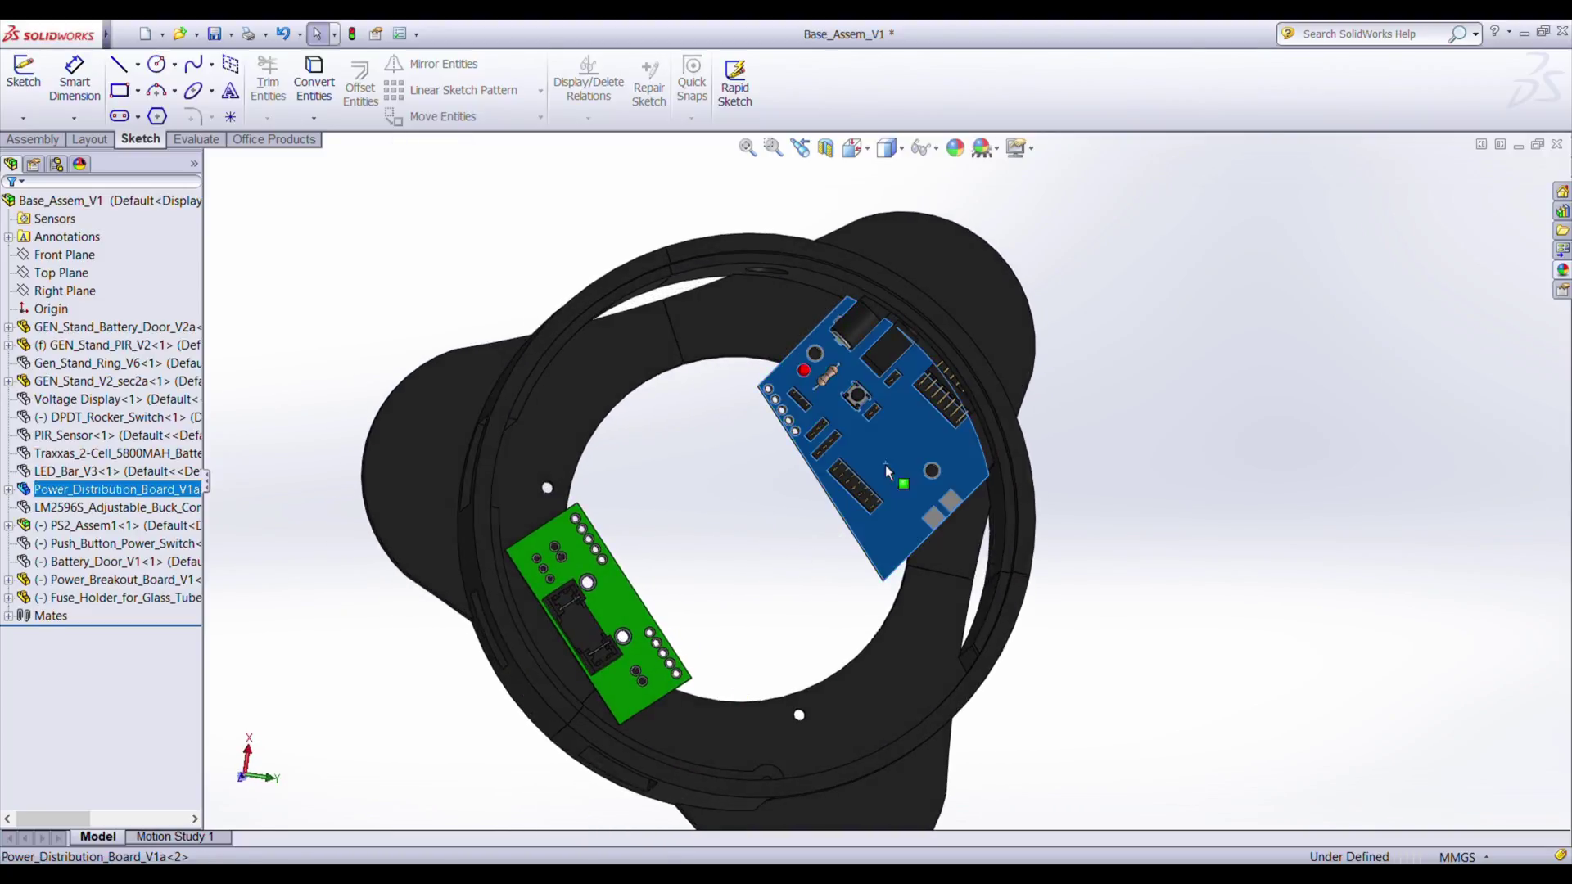
Step: Open the Power_Distribution_Board part and orbit it through oblique, edge-on and face-on views
right_click(900, 381)
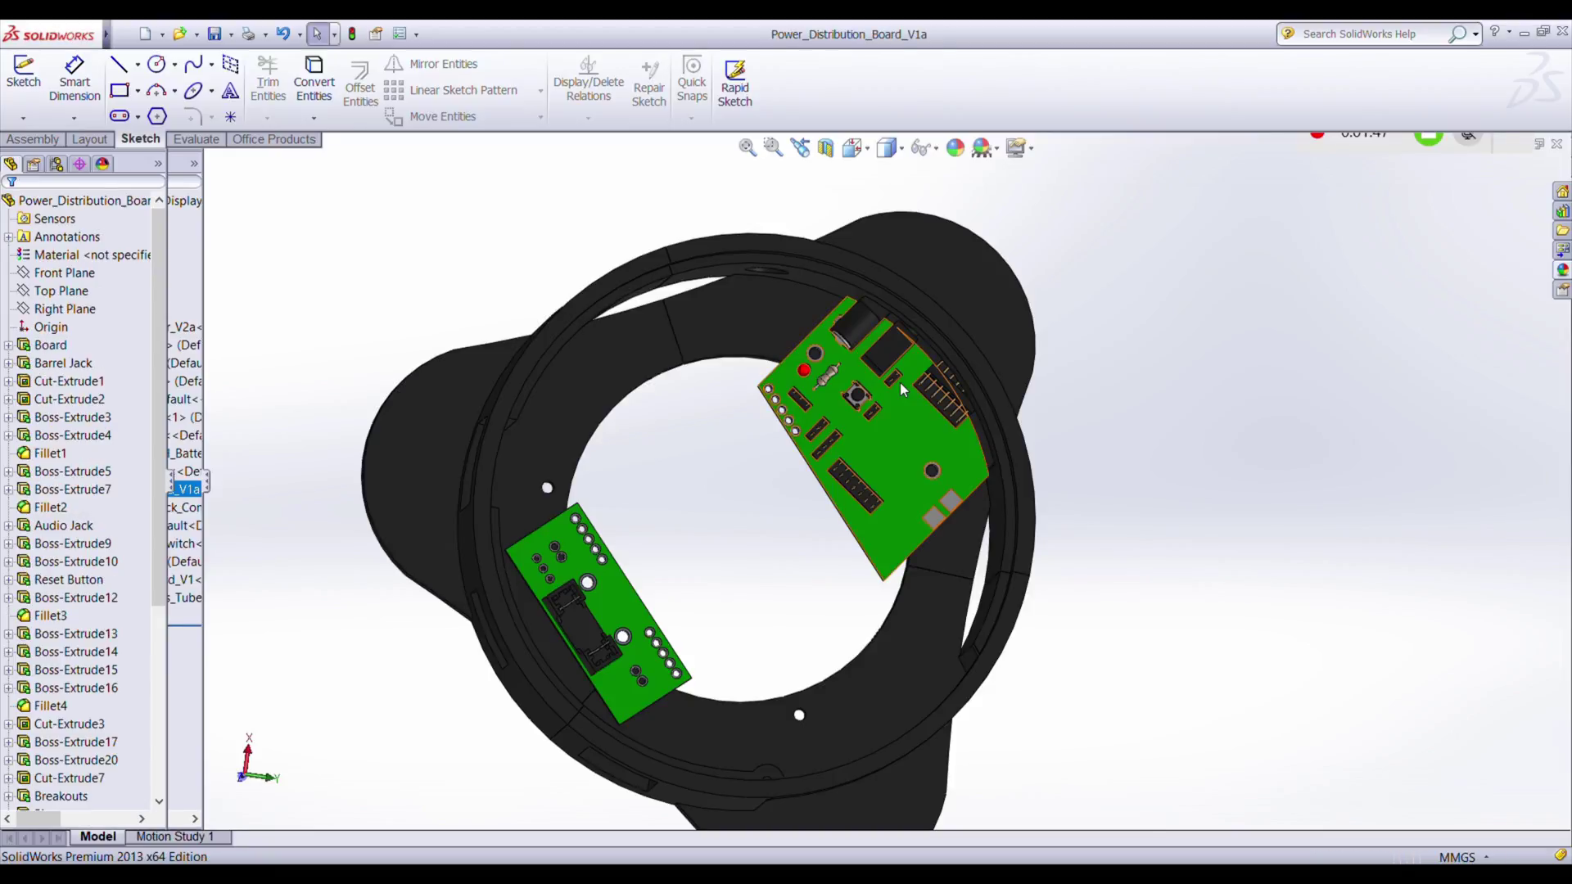
middle_click_drag(818, 533, 786, 377)
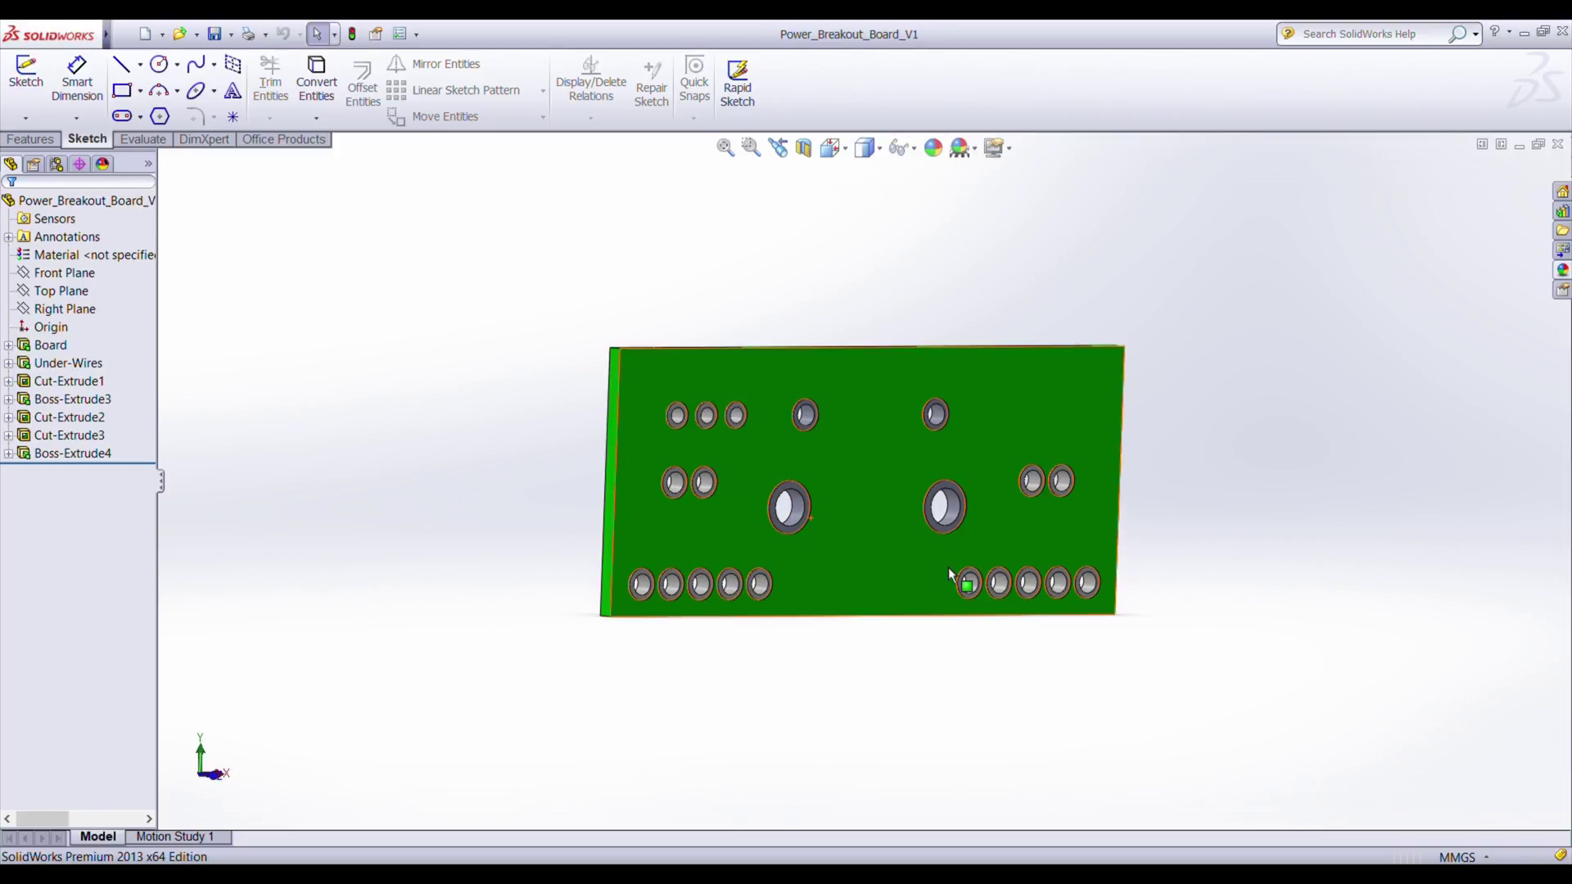
middle_click_drag(948, 568, 1140, 536)
middle_click_drag(883, 584, 891, 635)
middle_click_drag(872, 573, 769, 473)
key("ctrl+Tab")
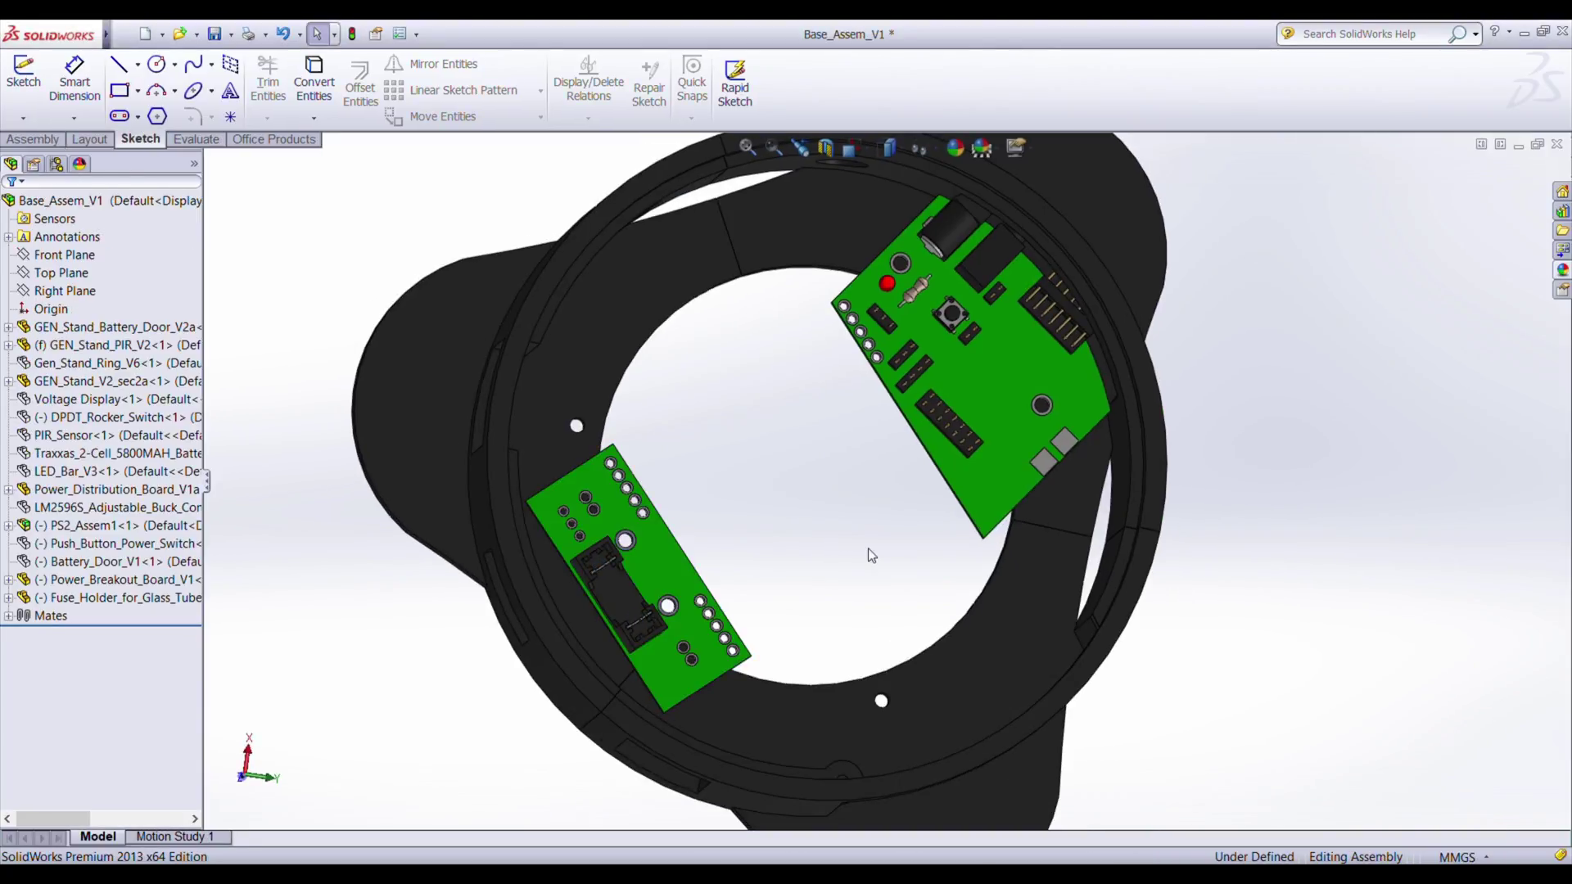
middle_click_drag(878, 594, 913, 443)
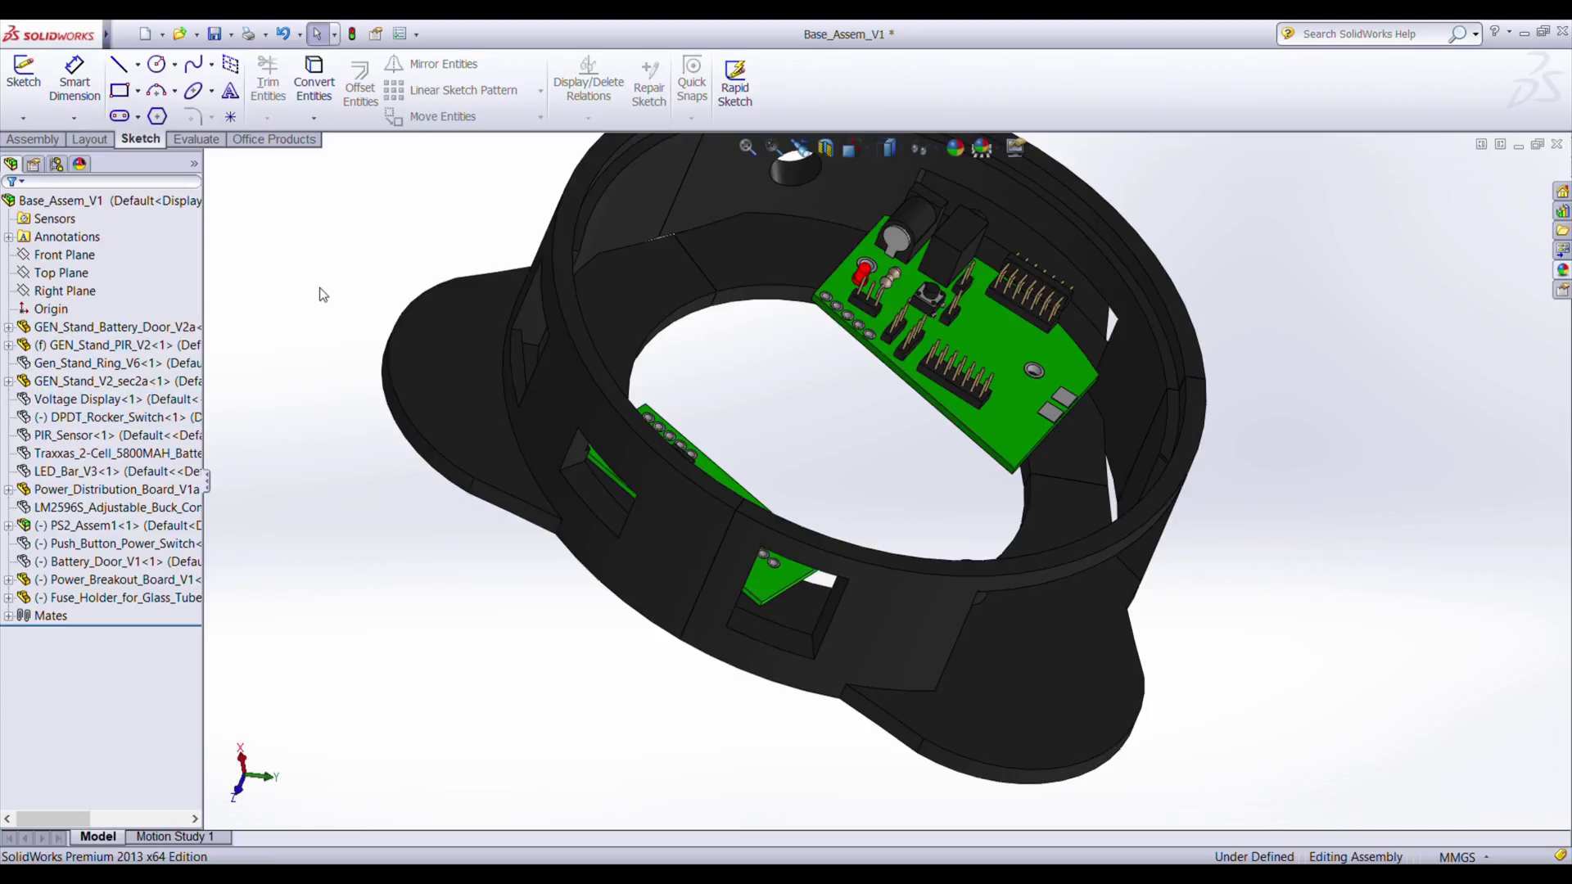
left_click(170, 328)
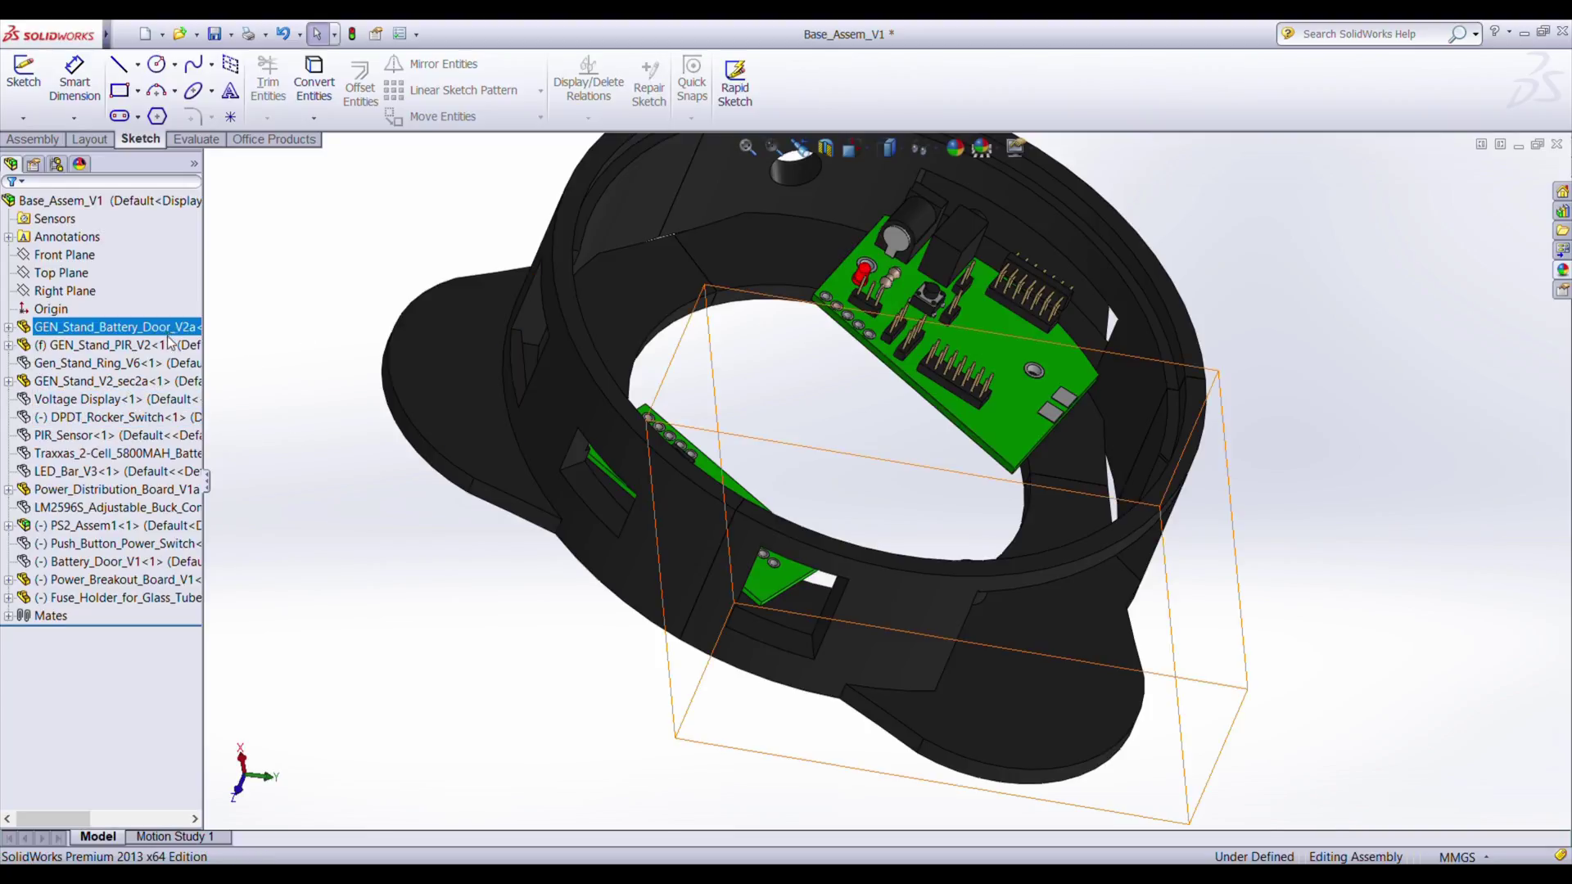
left_click_drag(168, 344, 136, 547)
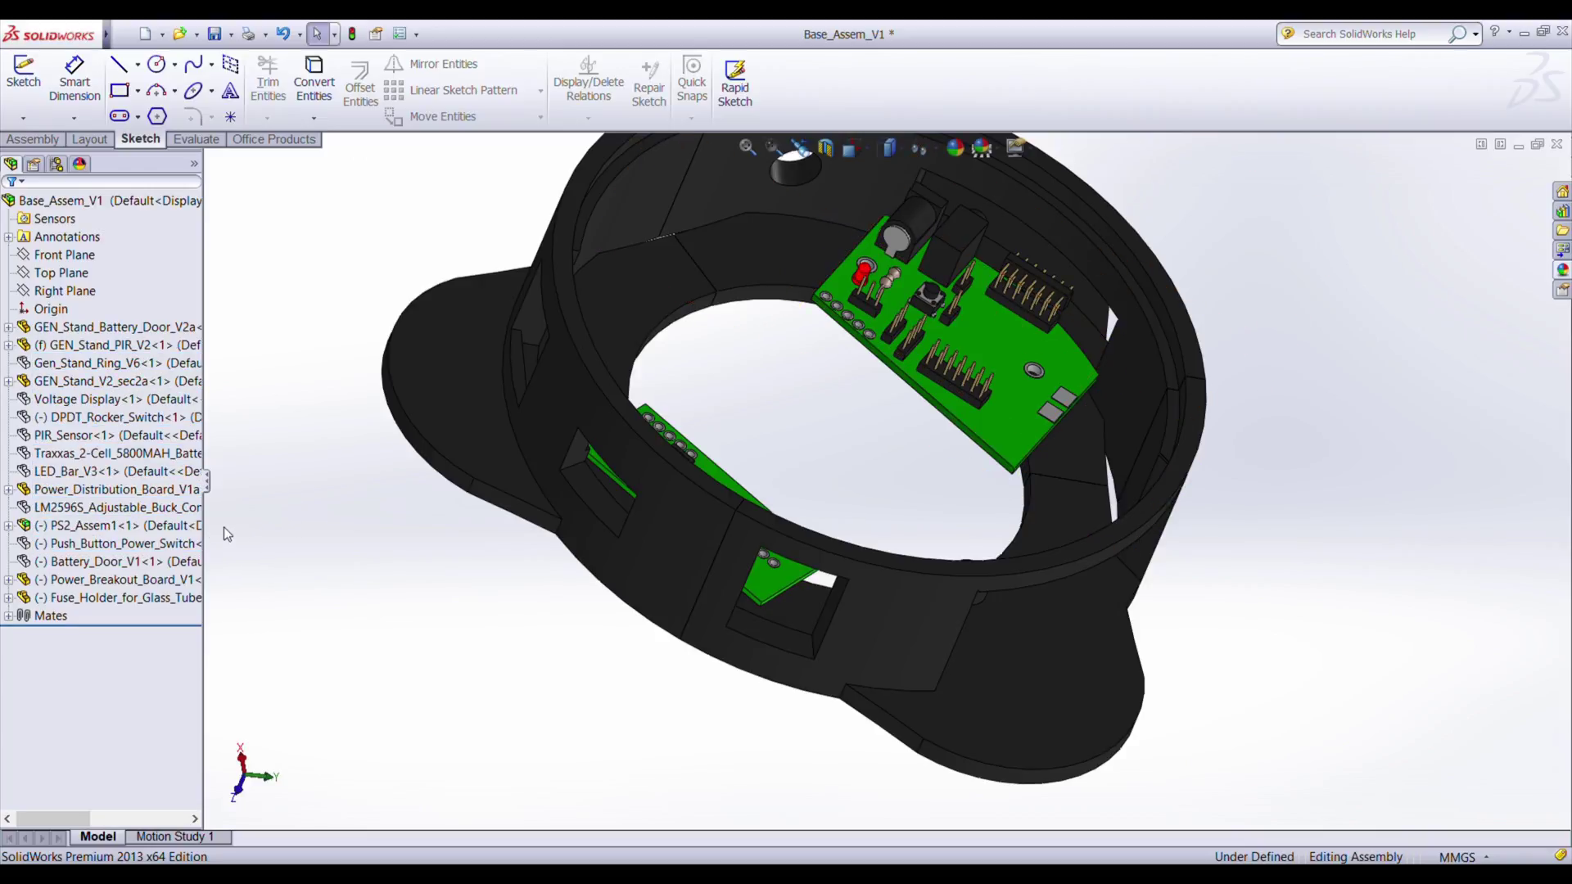
left_click_drag(221, 530, 117, 374)
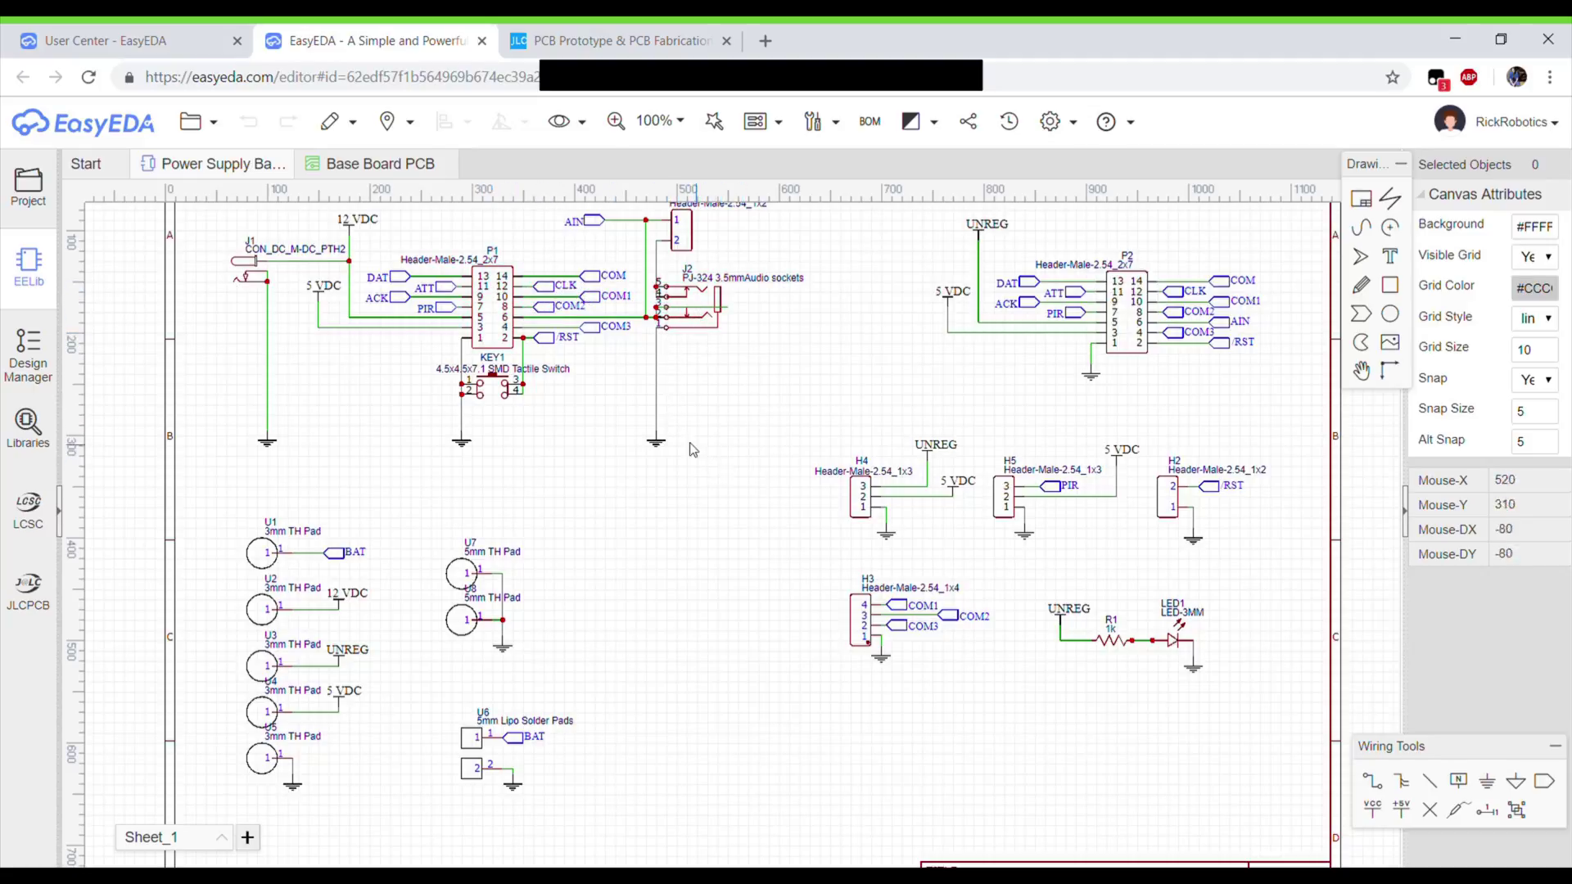
scroll(509, 344, "up", 5)
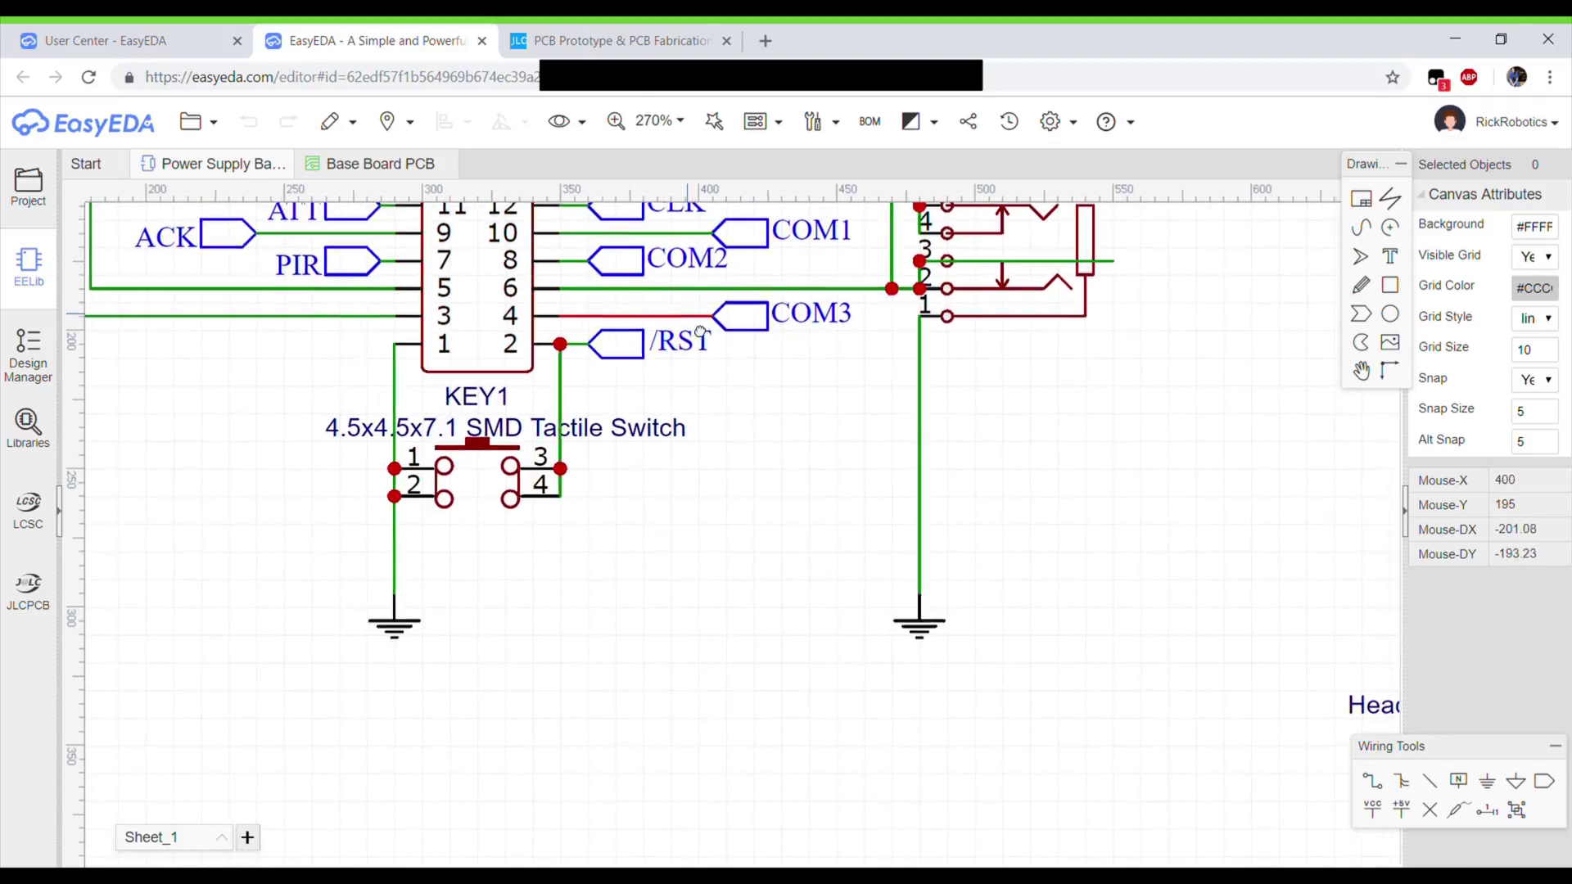
right_click_drag(800, 535, 869, 569)
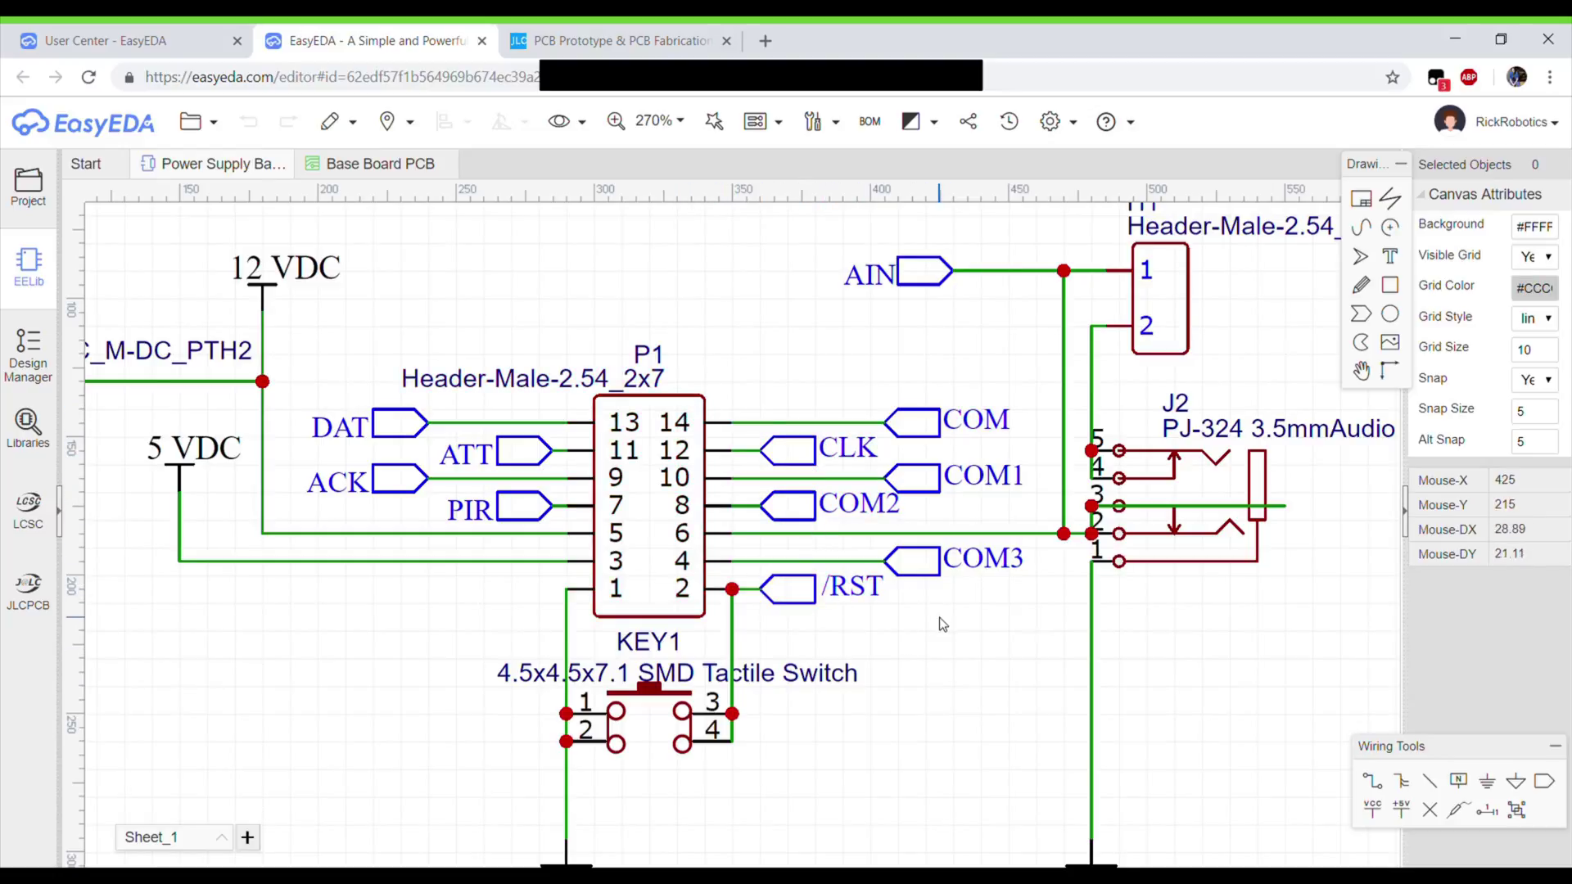
scroll(944, 629, "down", 3)
right_click_drag(1002, 690, 449, 531)
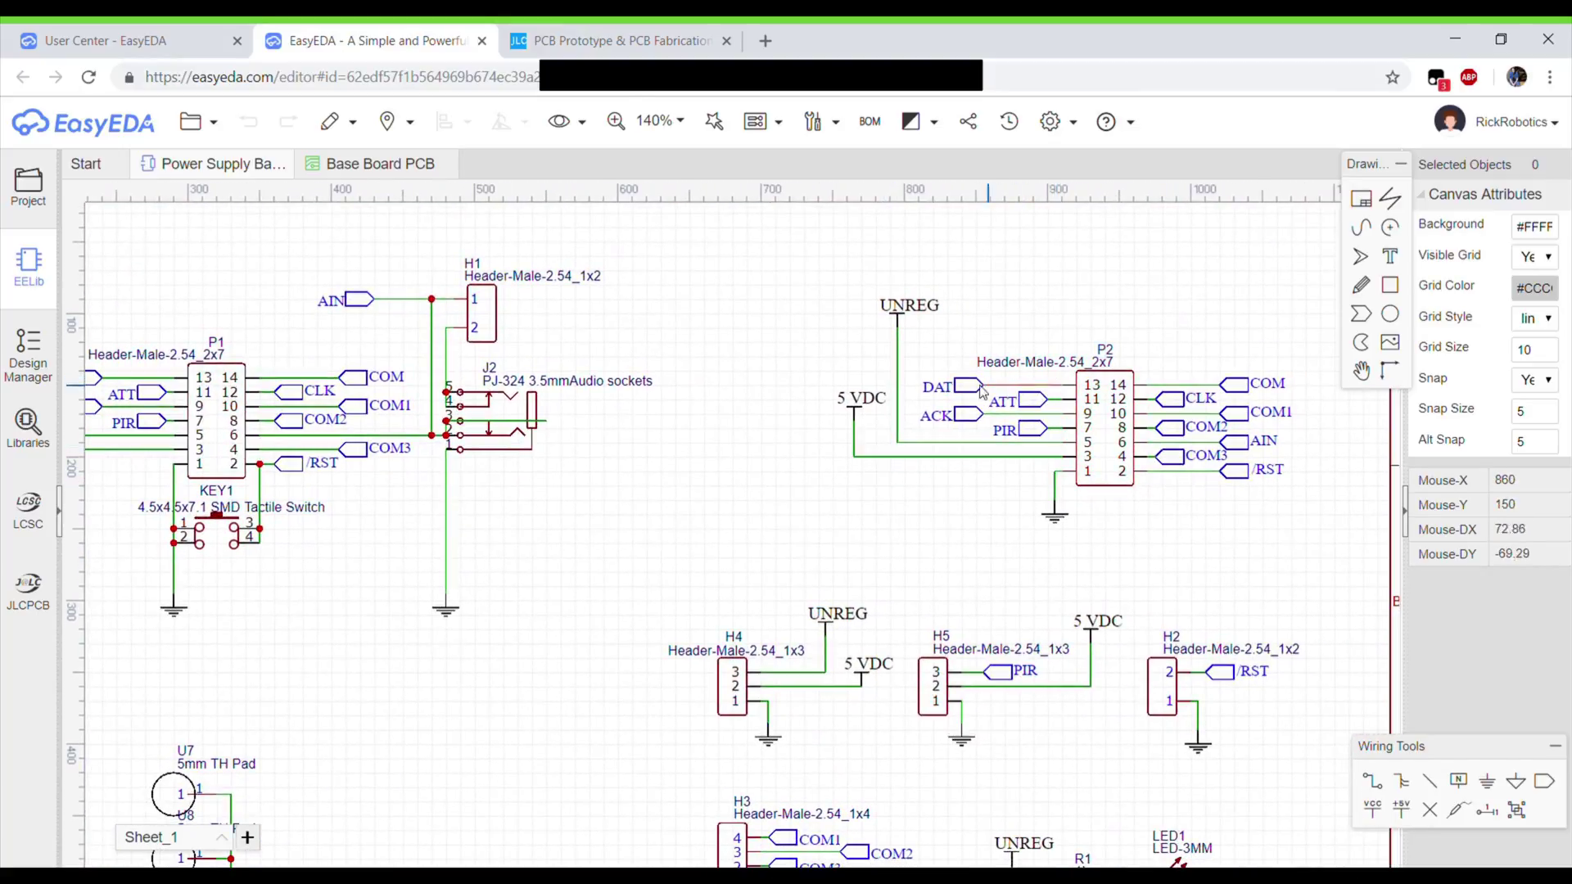
right_click_drag(1011, 418, 1404, 341)
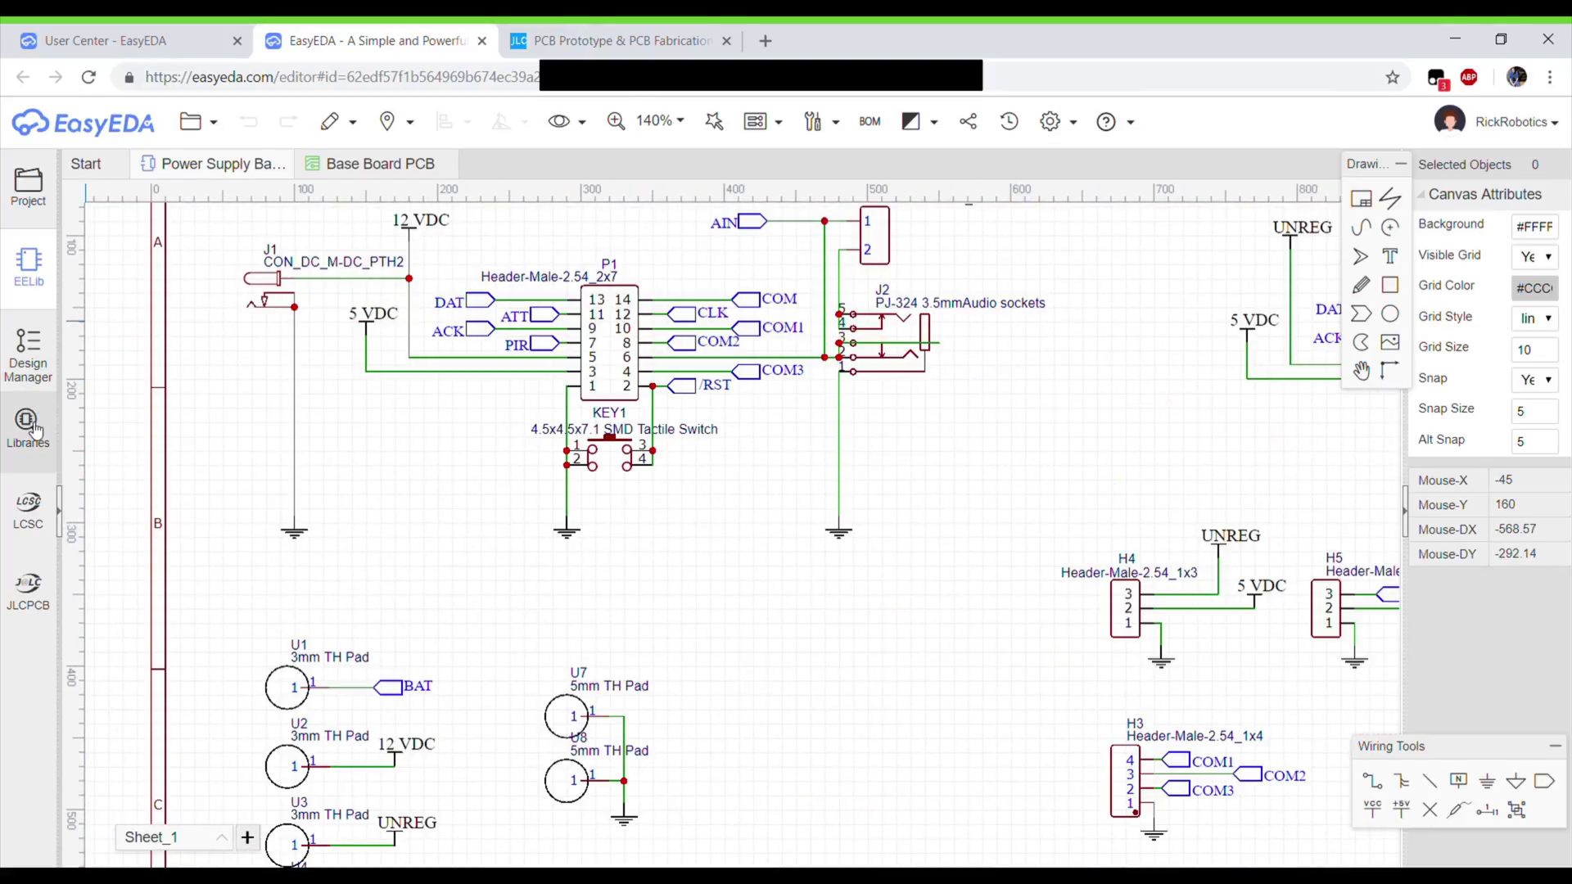
left_click(33, 431)
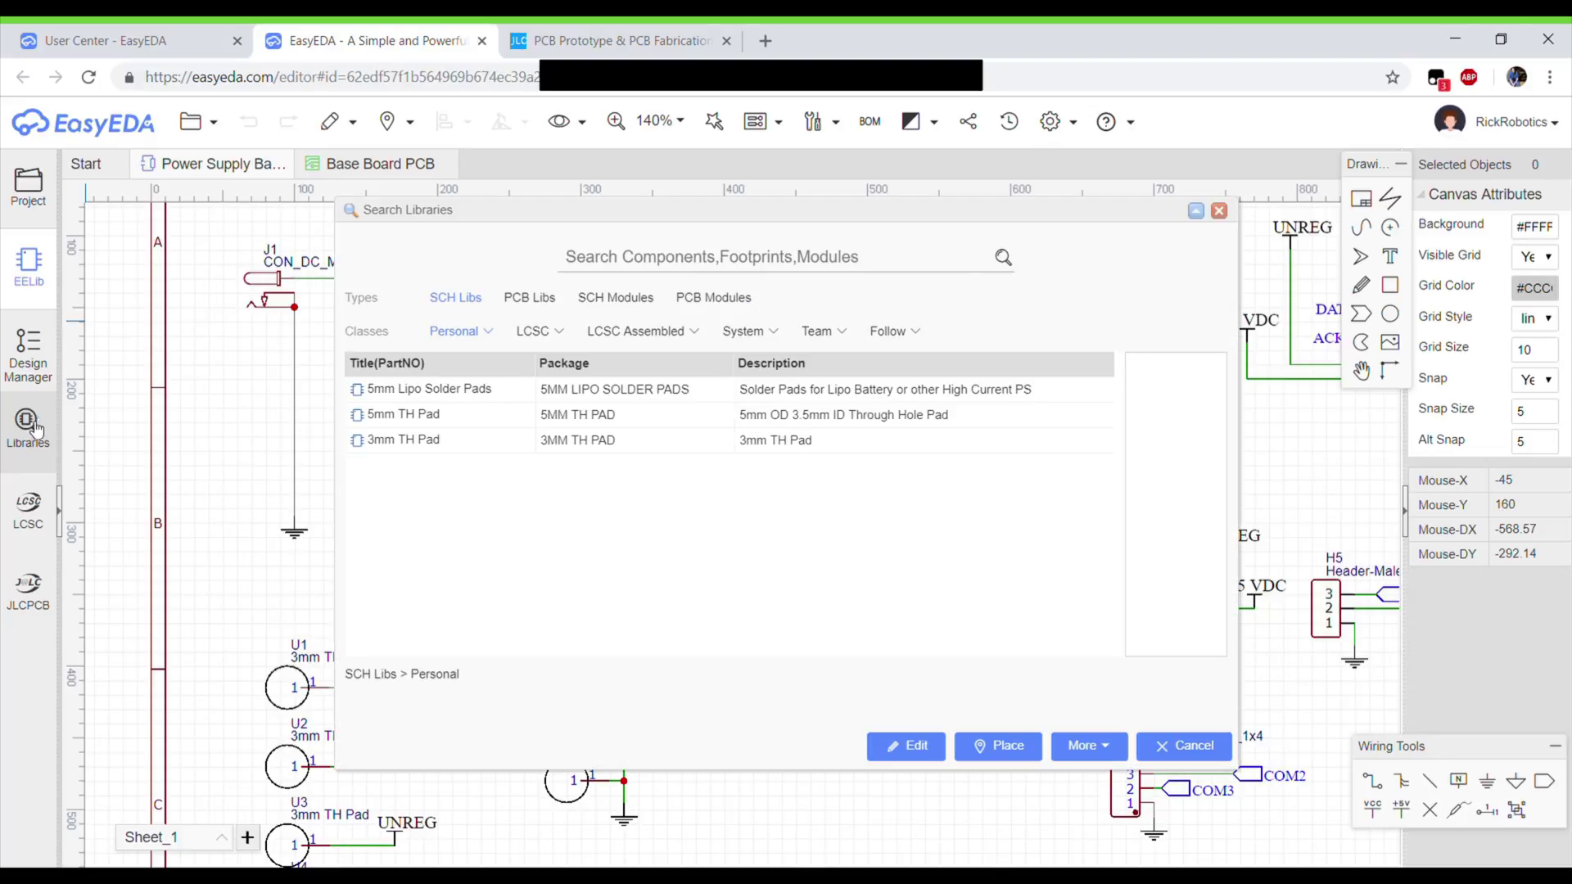
type("555")
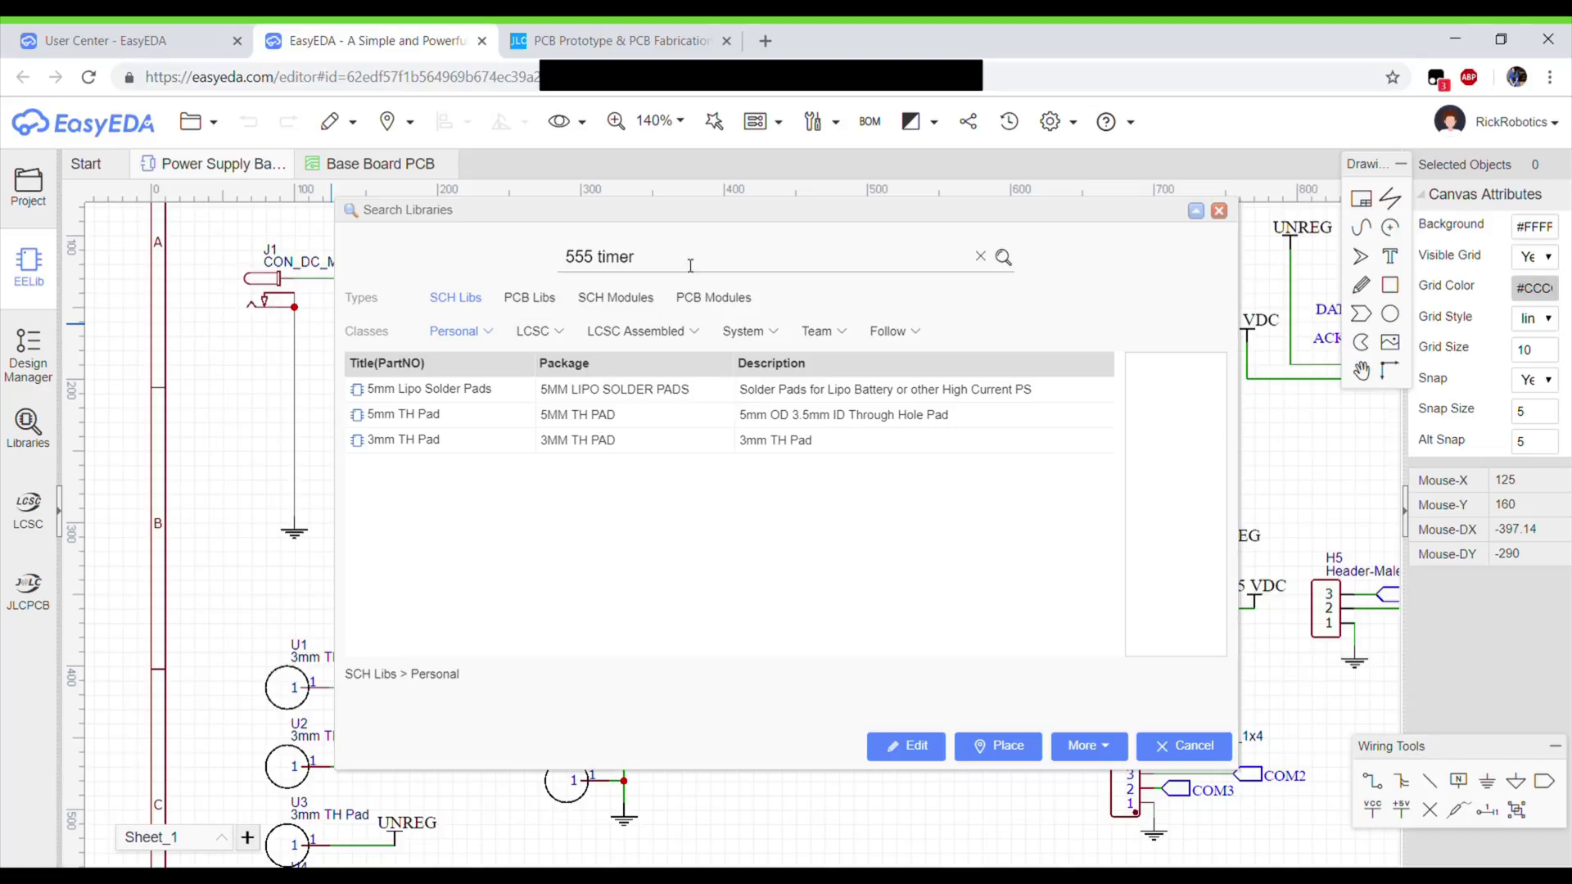
type(" timer")
key("Return")
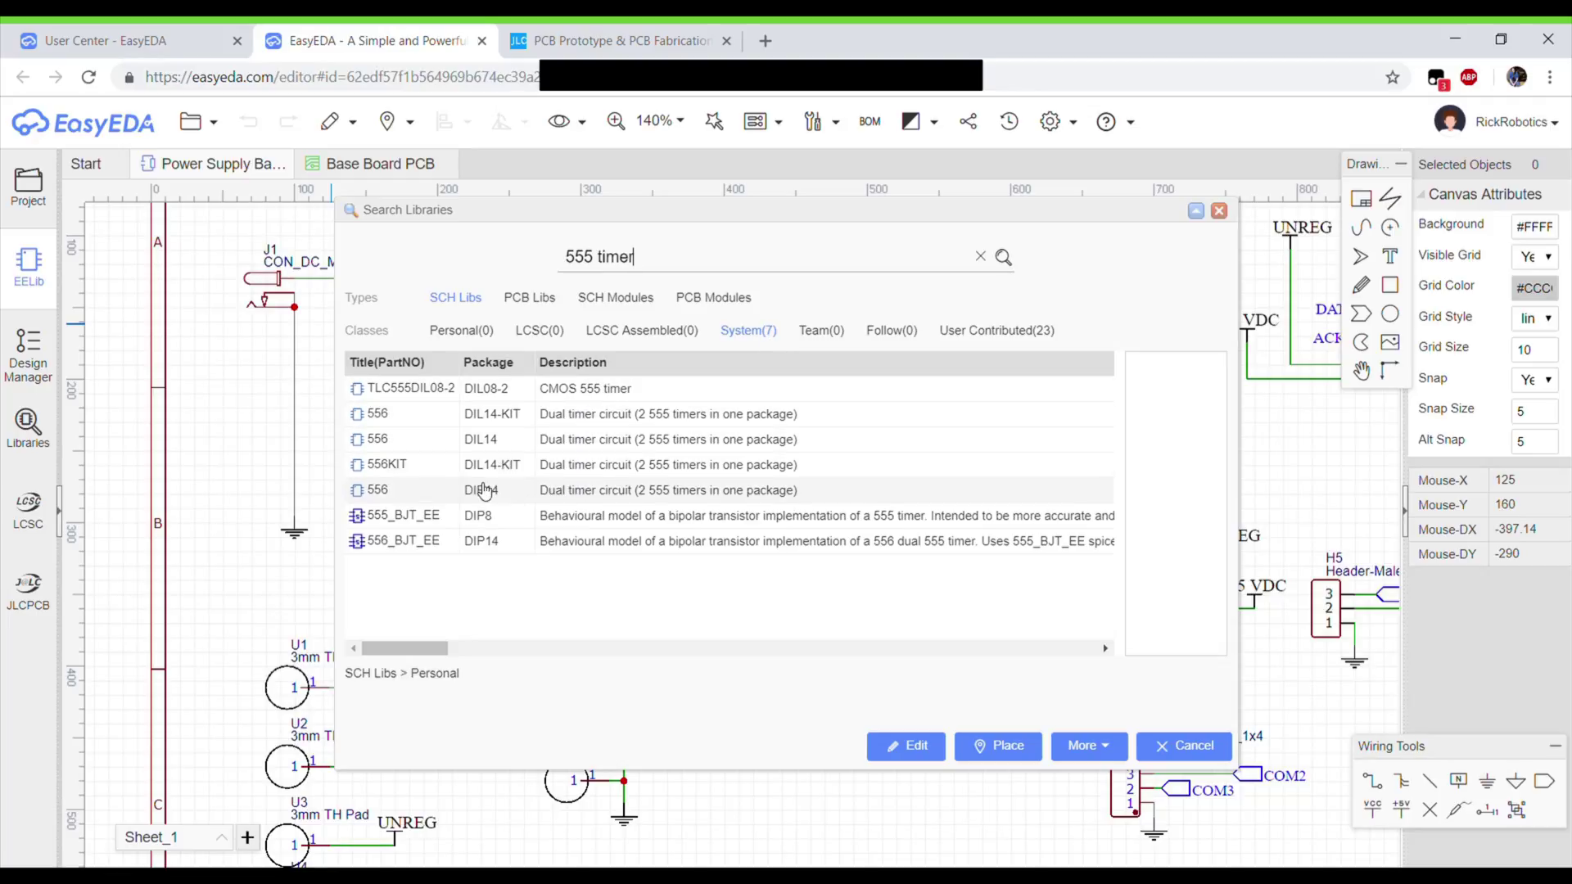
left_click(546, 301)
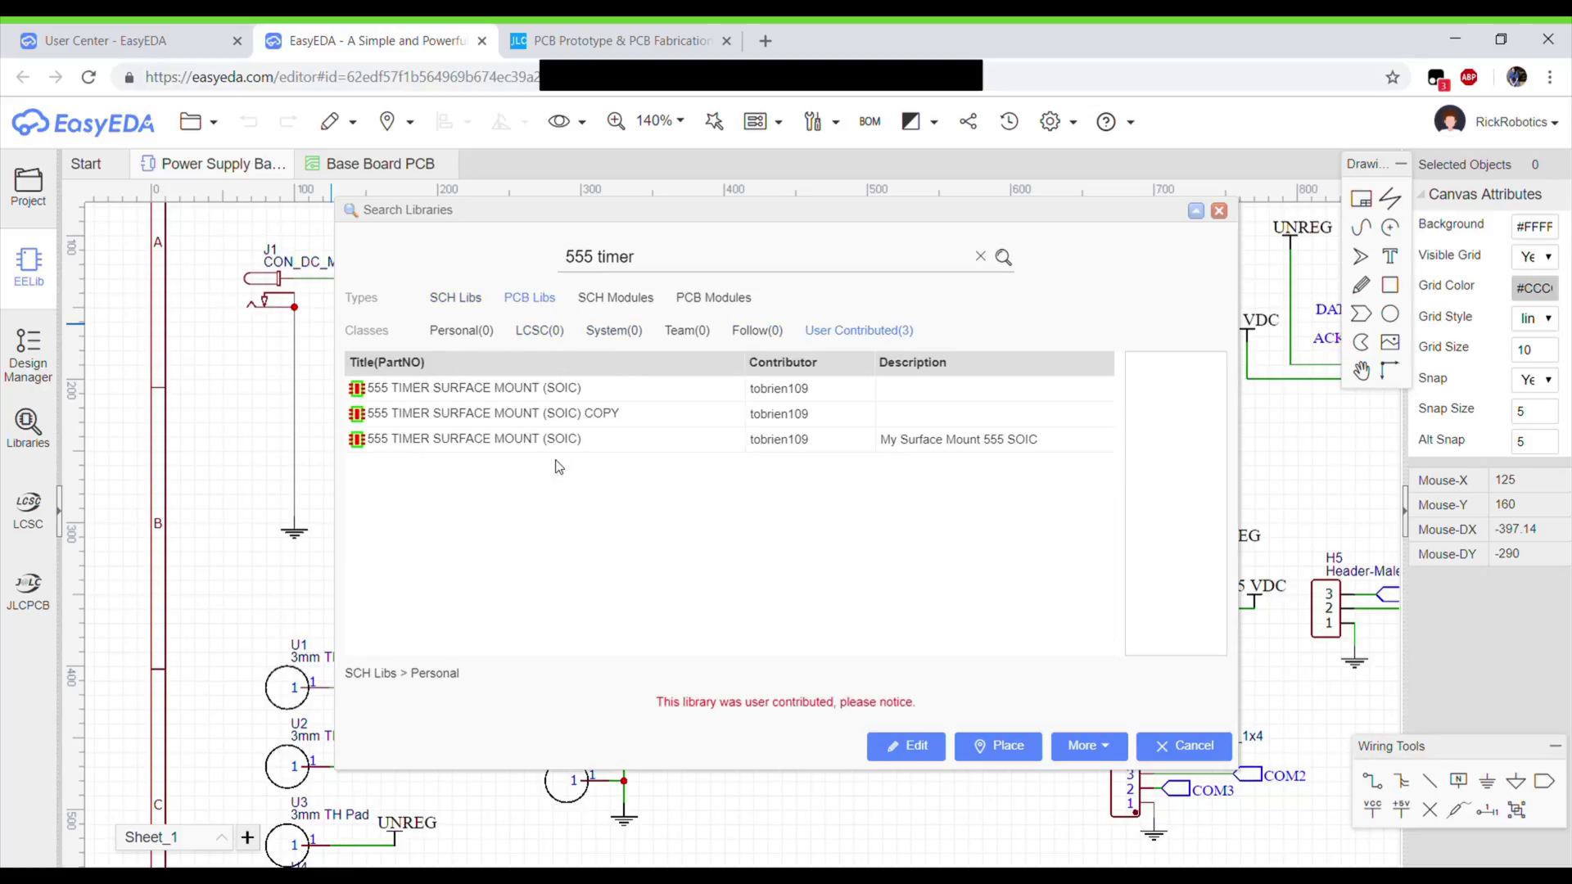
triple_click(697, 256)
type("propeller")
key("Return")
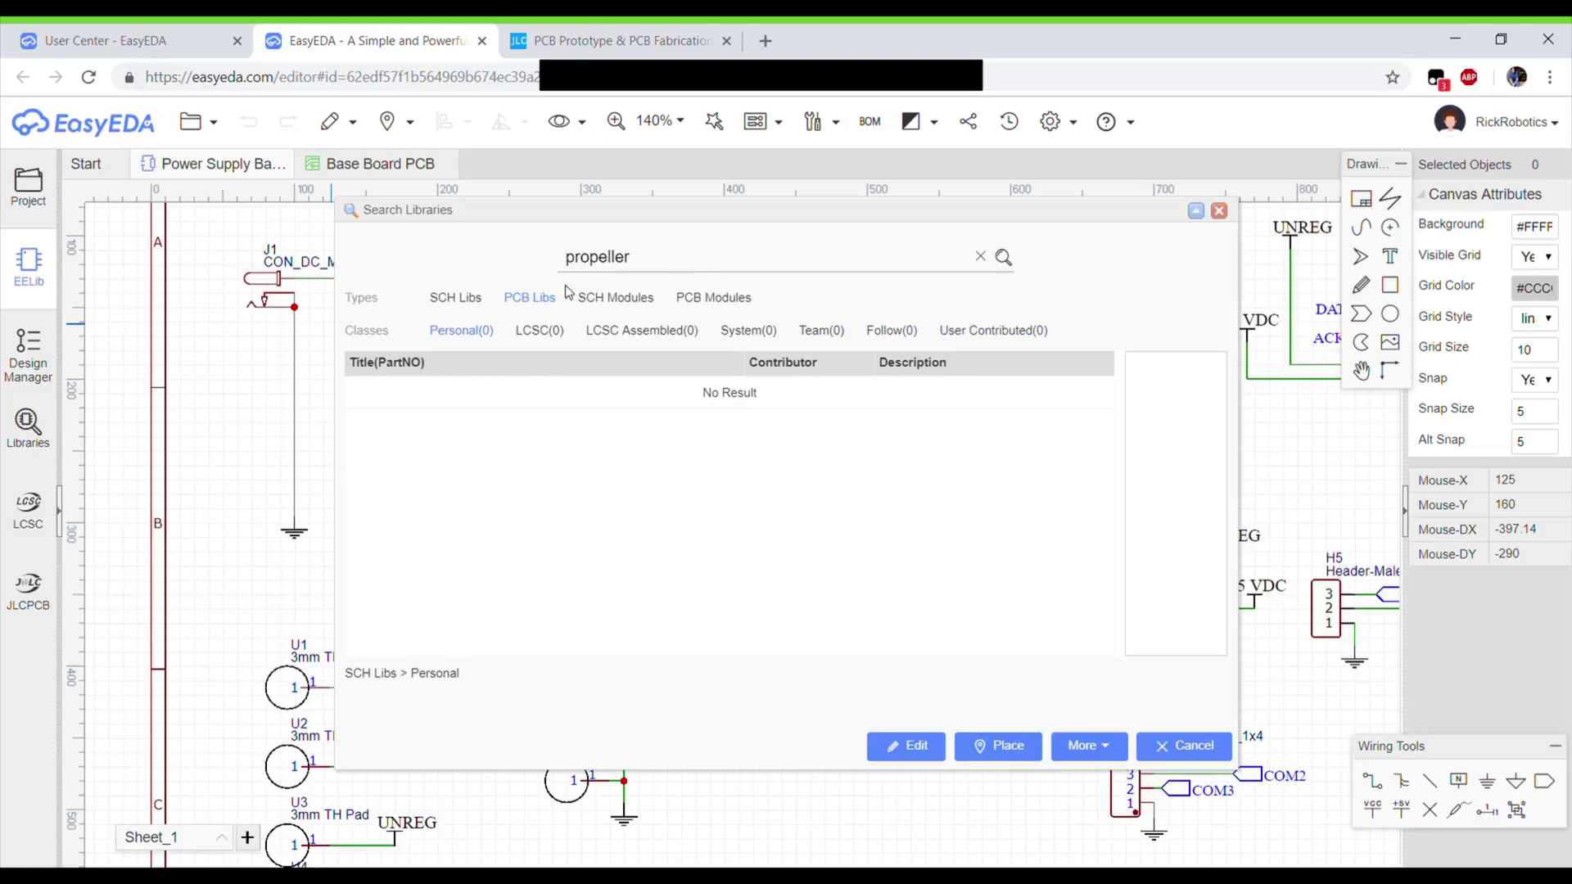
left_click(463, 300)
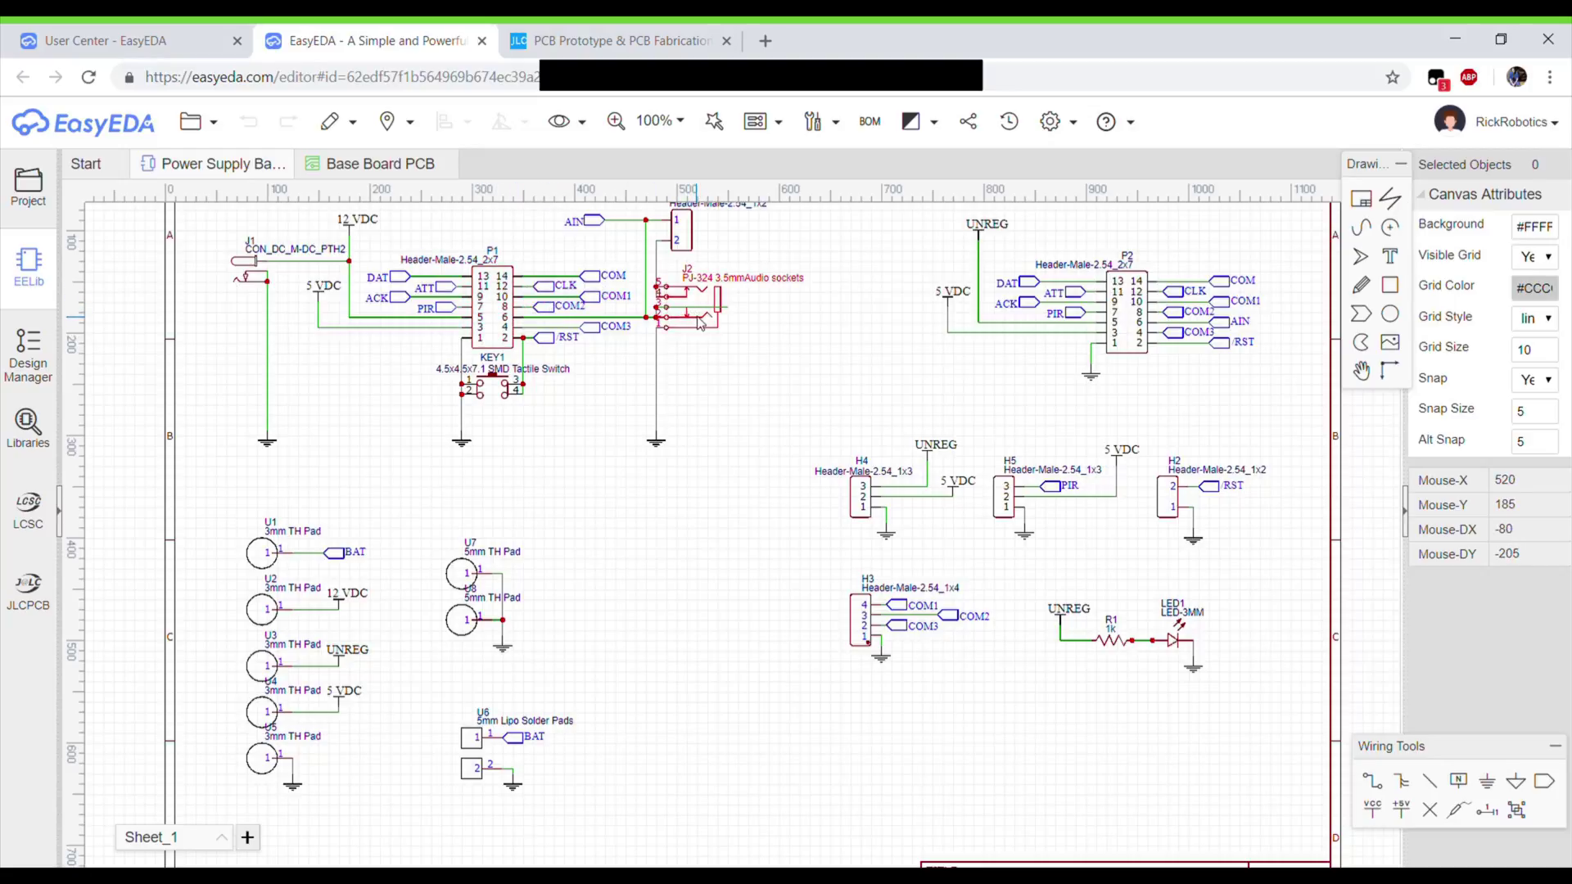
Step: Review headers P1, P2 and H2–H5 in the power supply schematic, then bring up the Convert-to-PCB options
scroll(508, 342, "up", 2)
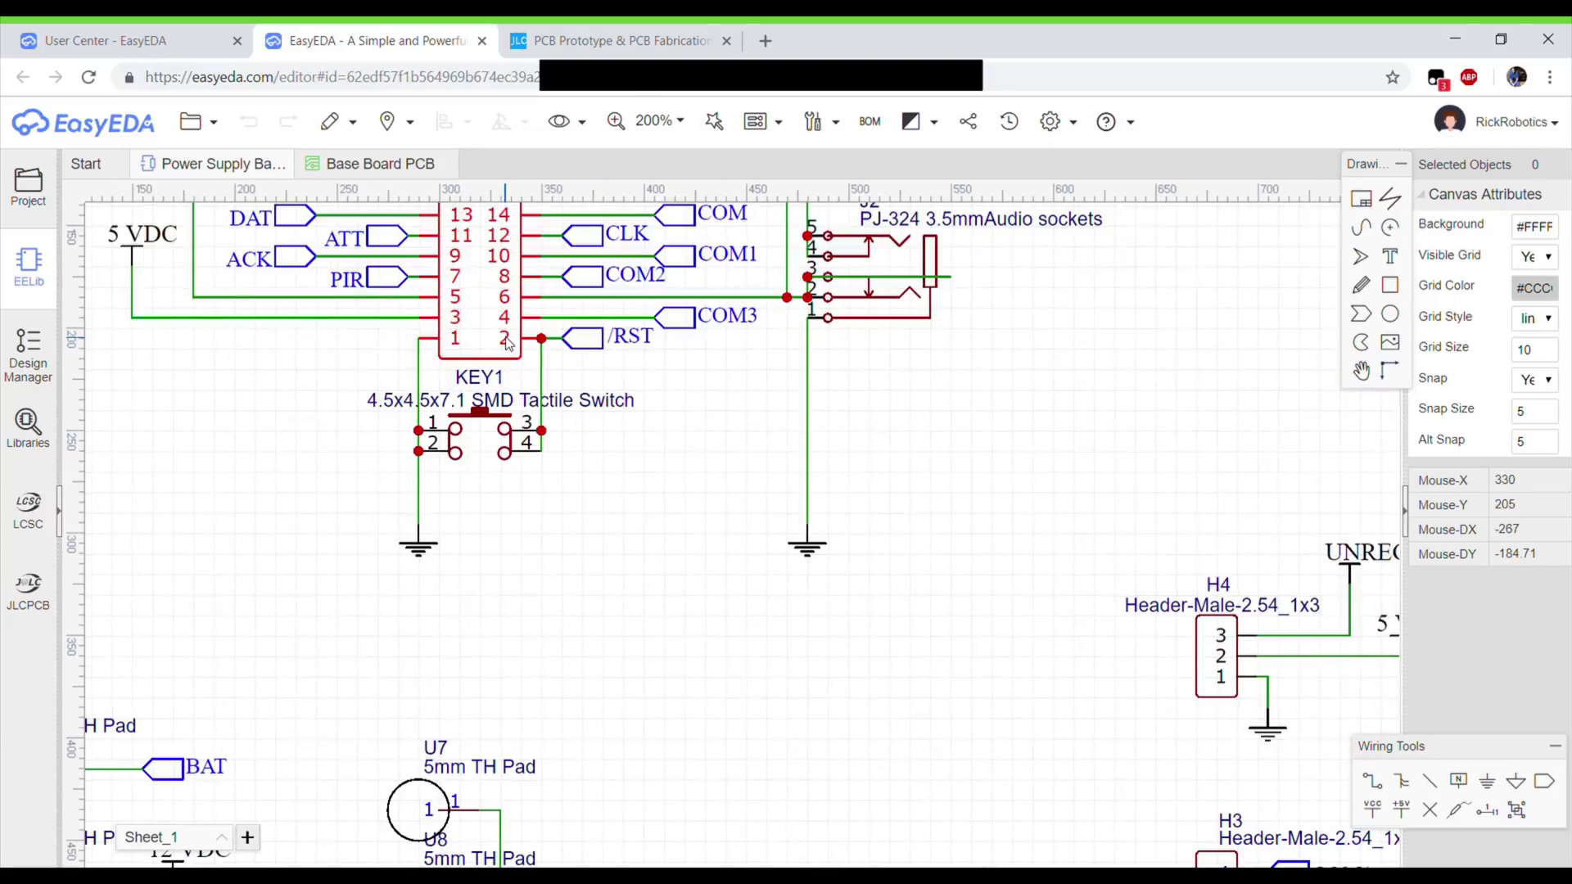
scroll(508, 343, "up", 2)
right_click_drag(507, 342, 869, 569)
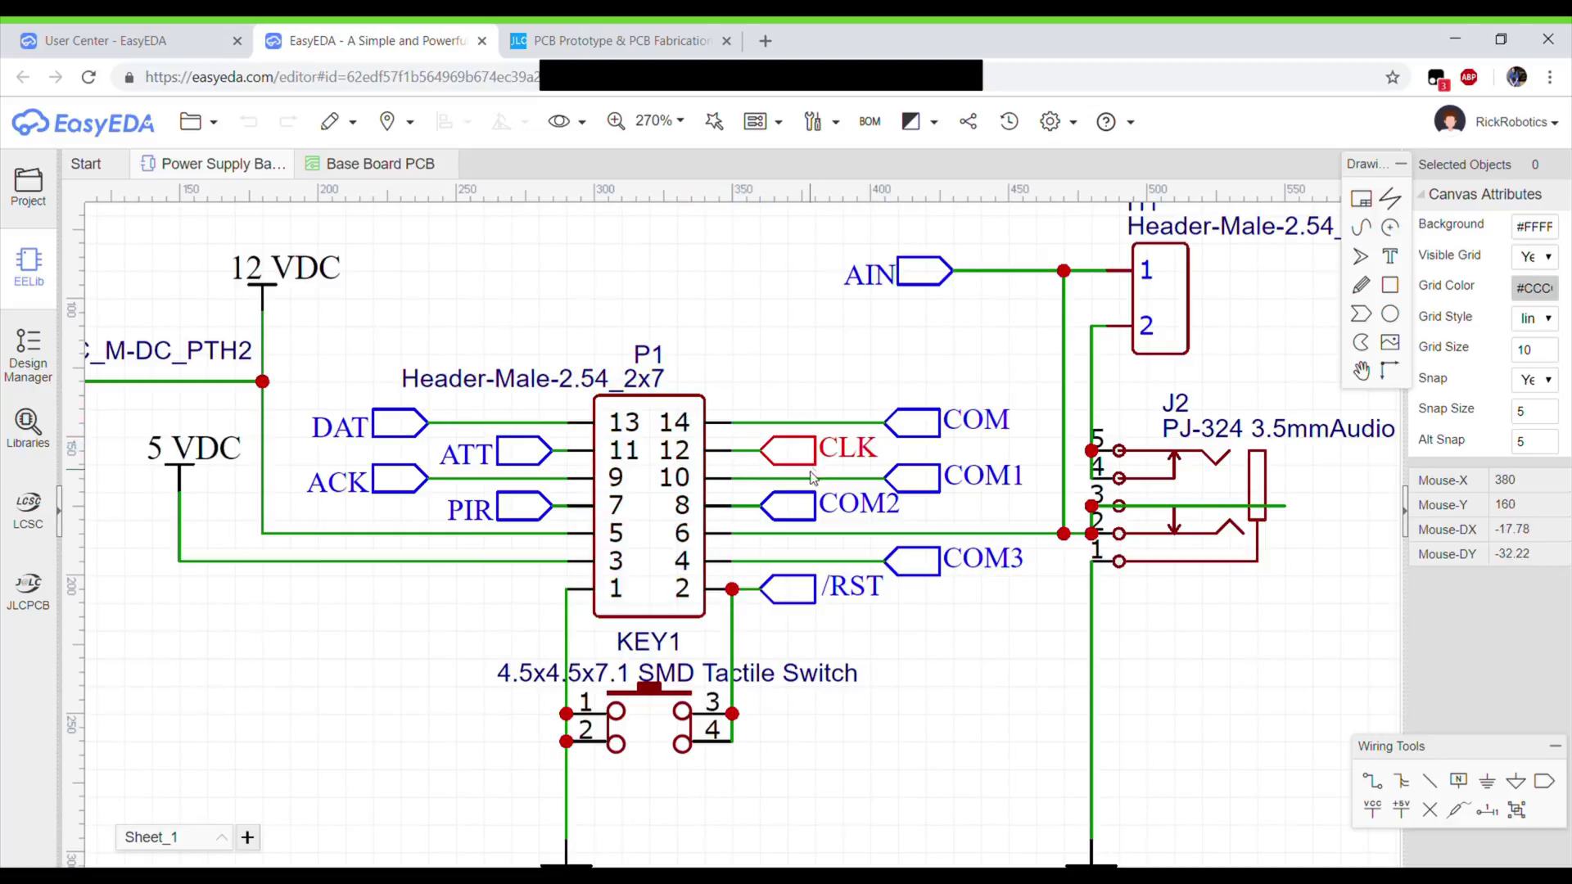
scroll(946, 626, "down", 3)
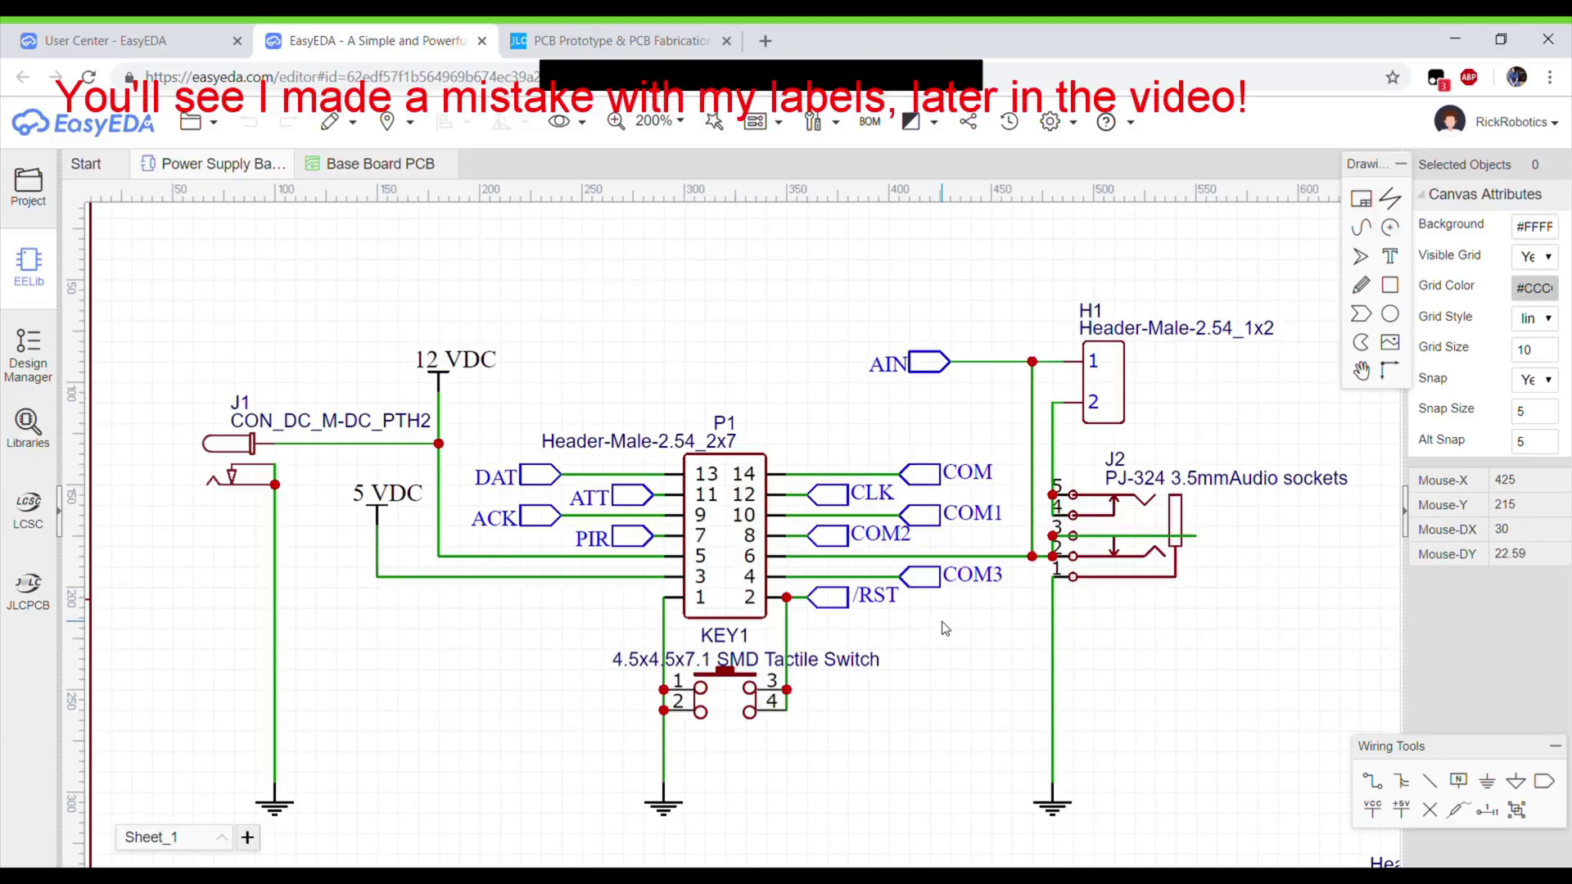
right_click_drag(1013, 702, 709, 532)
right_click_drag(1044, 499, 887, 491)
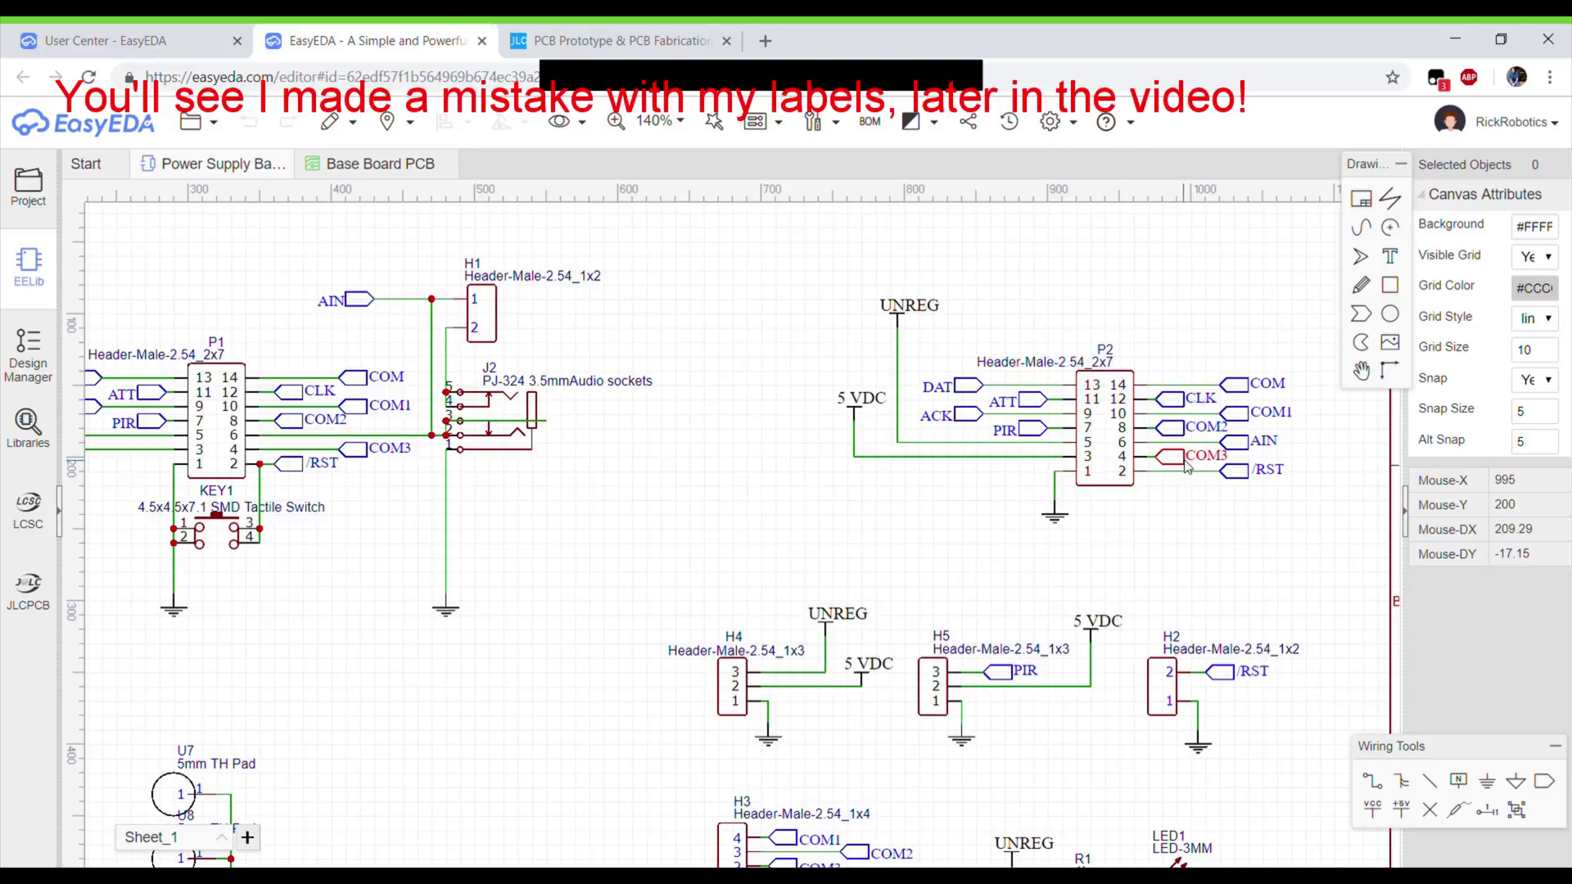
scroll(1065, 647, "down", 3)
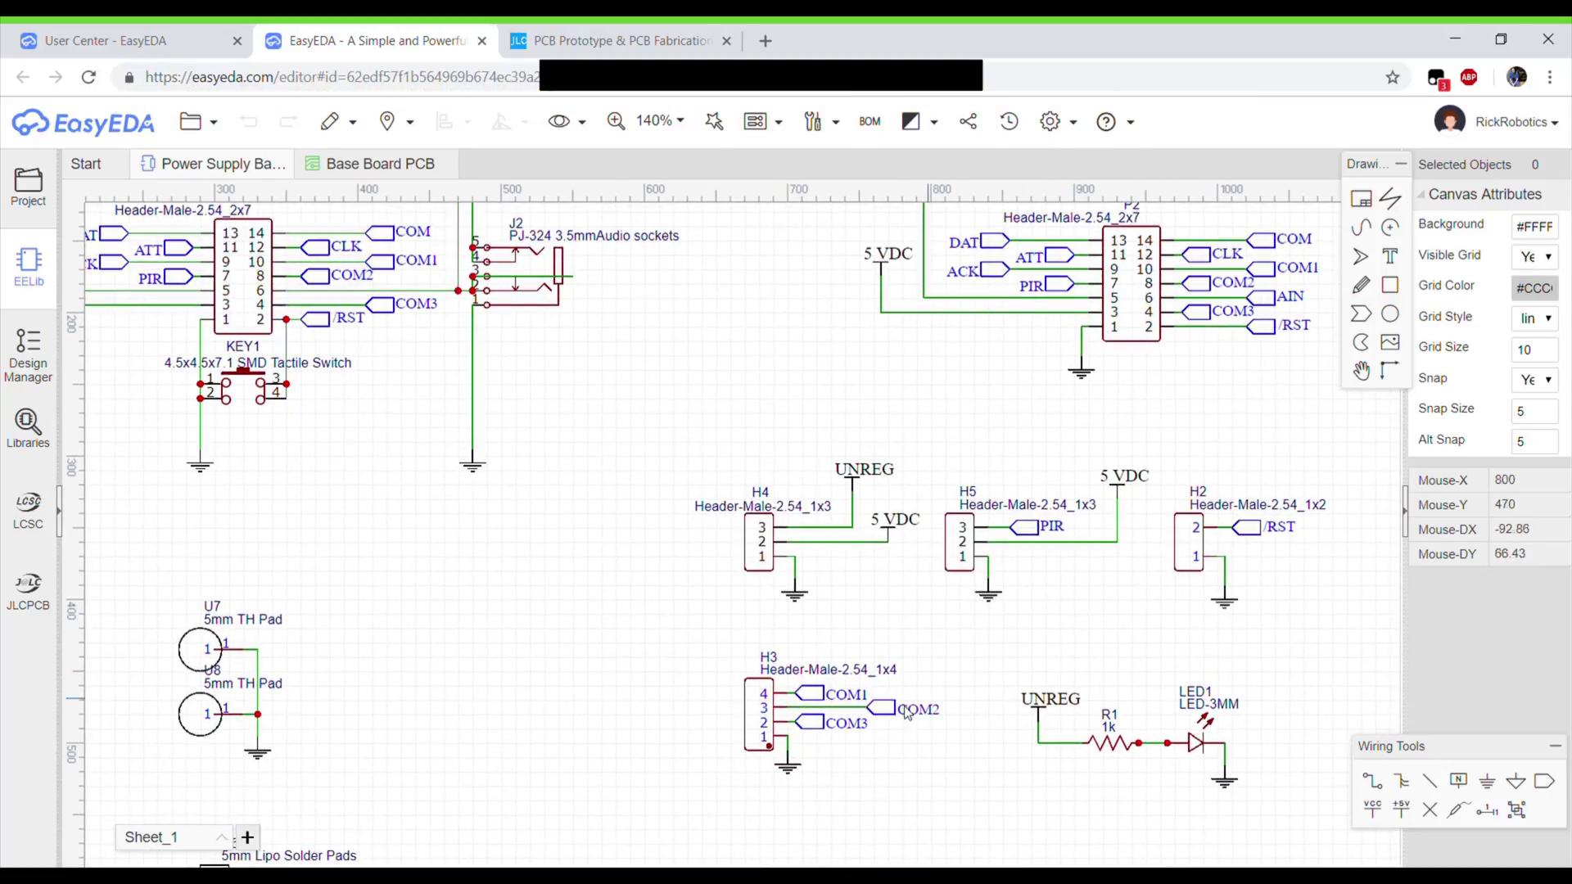
right_click_drag(534, 674, 921, 747)
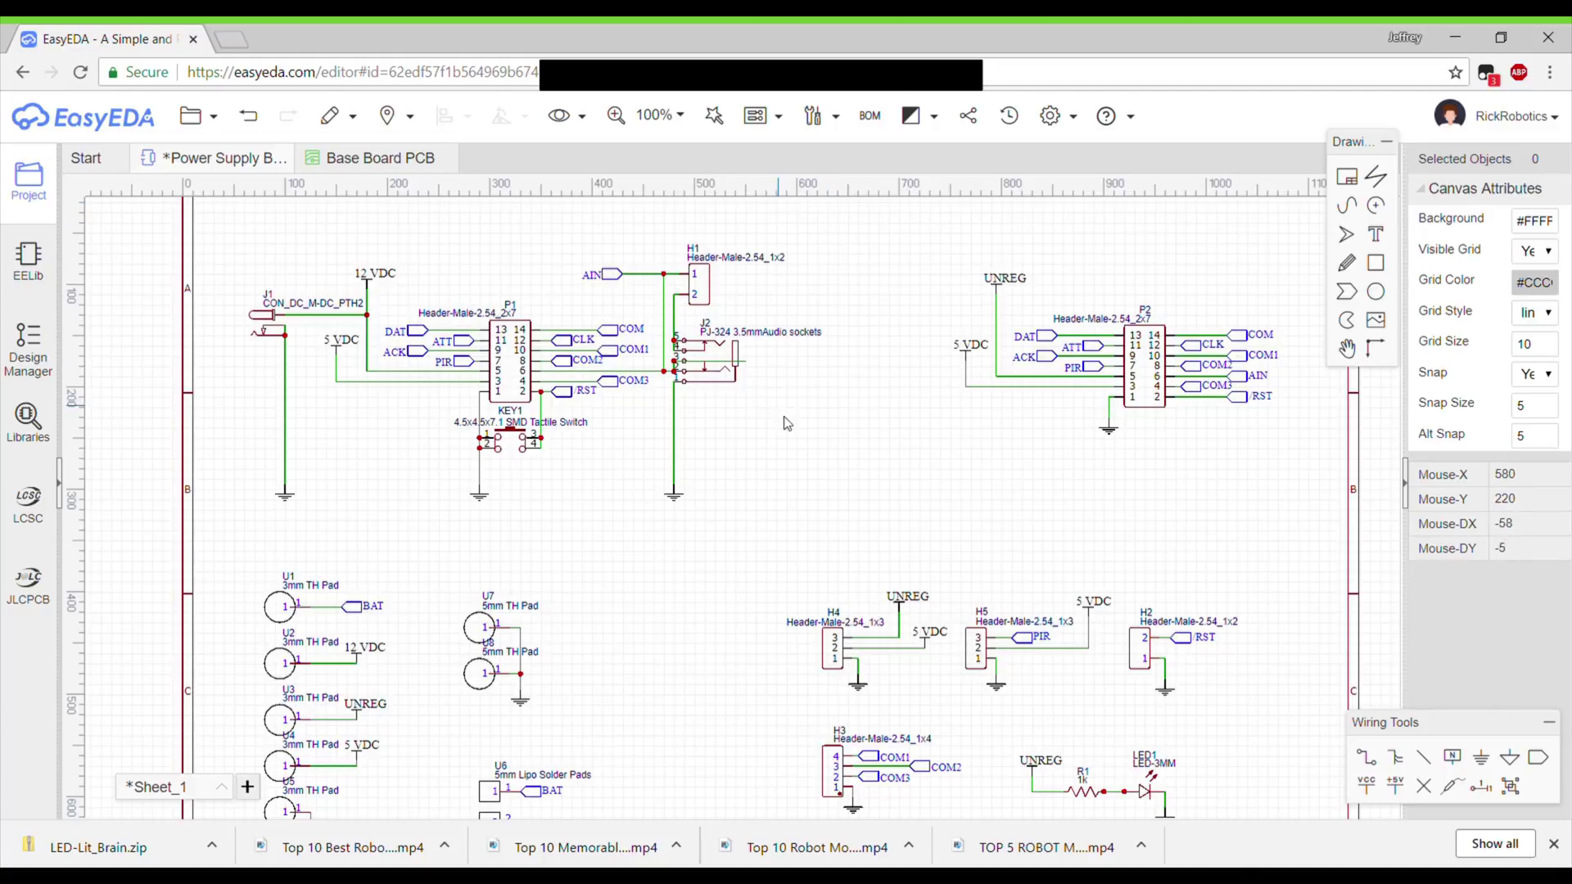
left_click(781, 121)
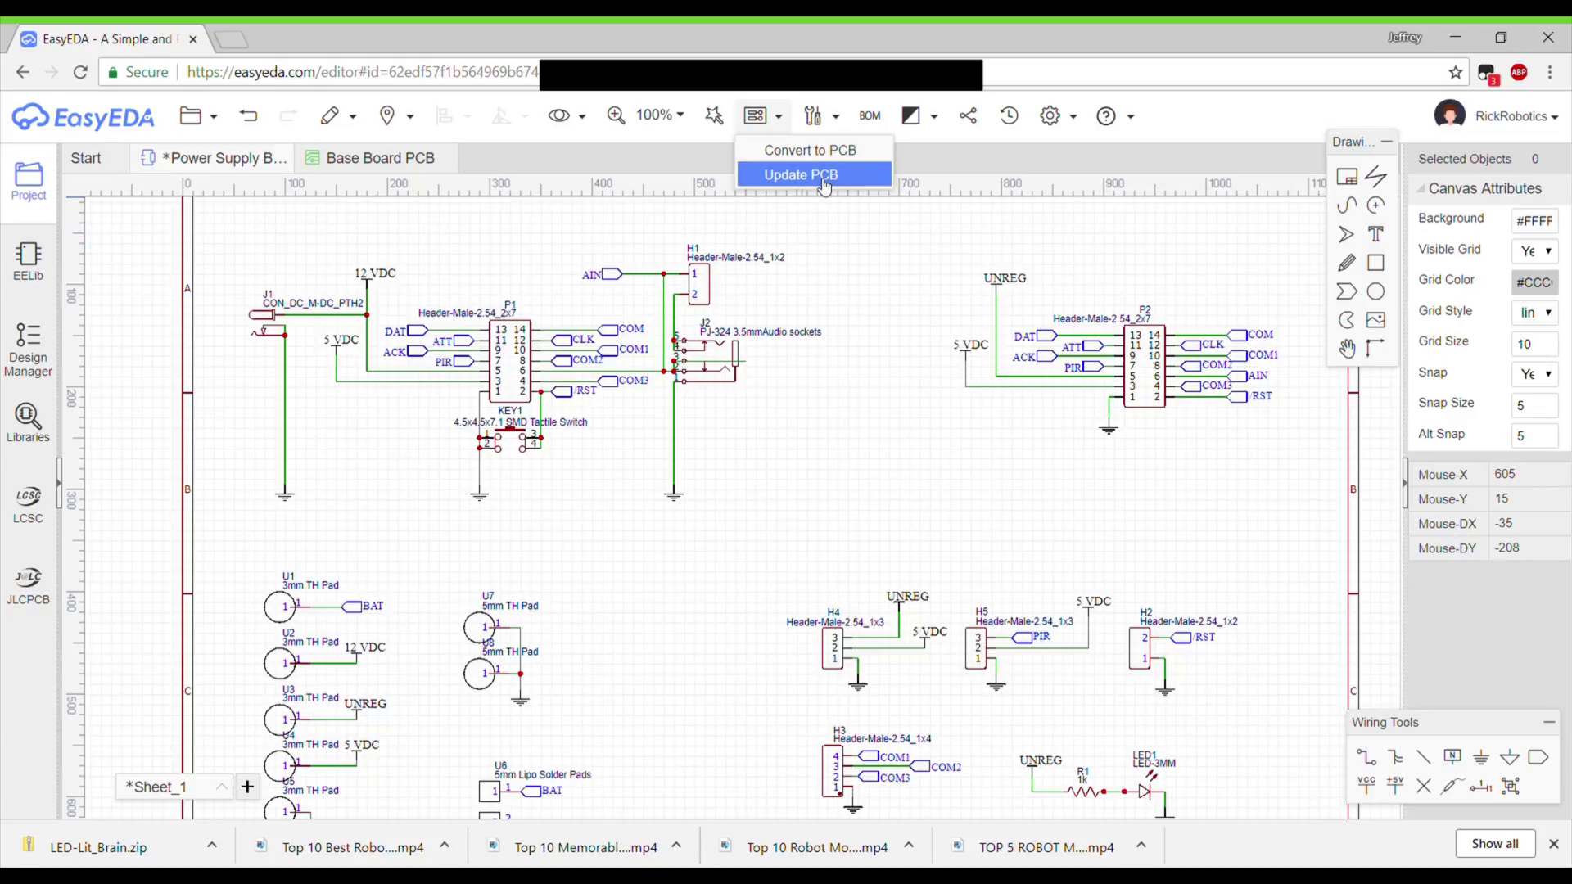
Step: Convert the schematic into a NEW_PCB layout and reshape the board outline's right edge
left_click(815, 151)
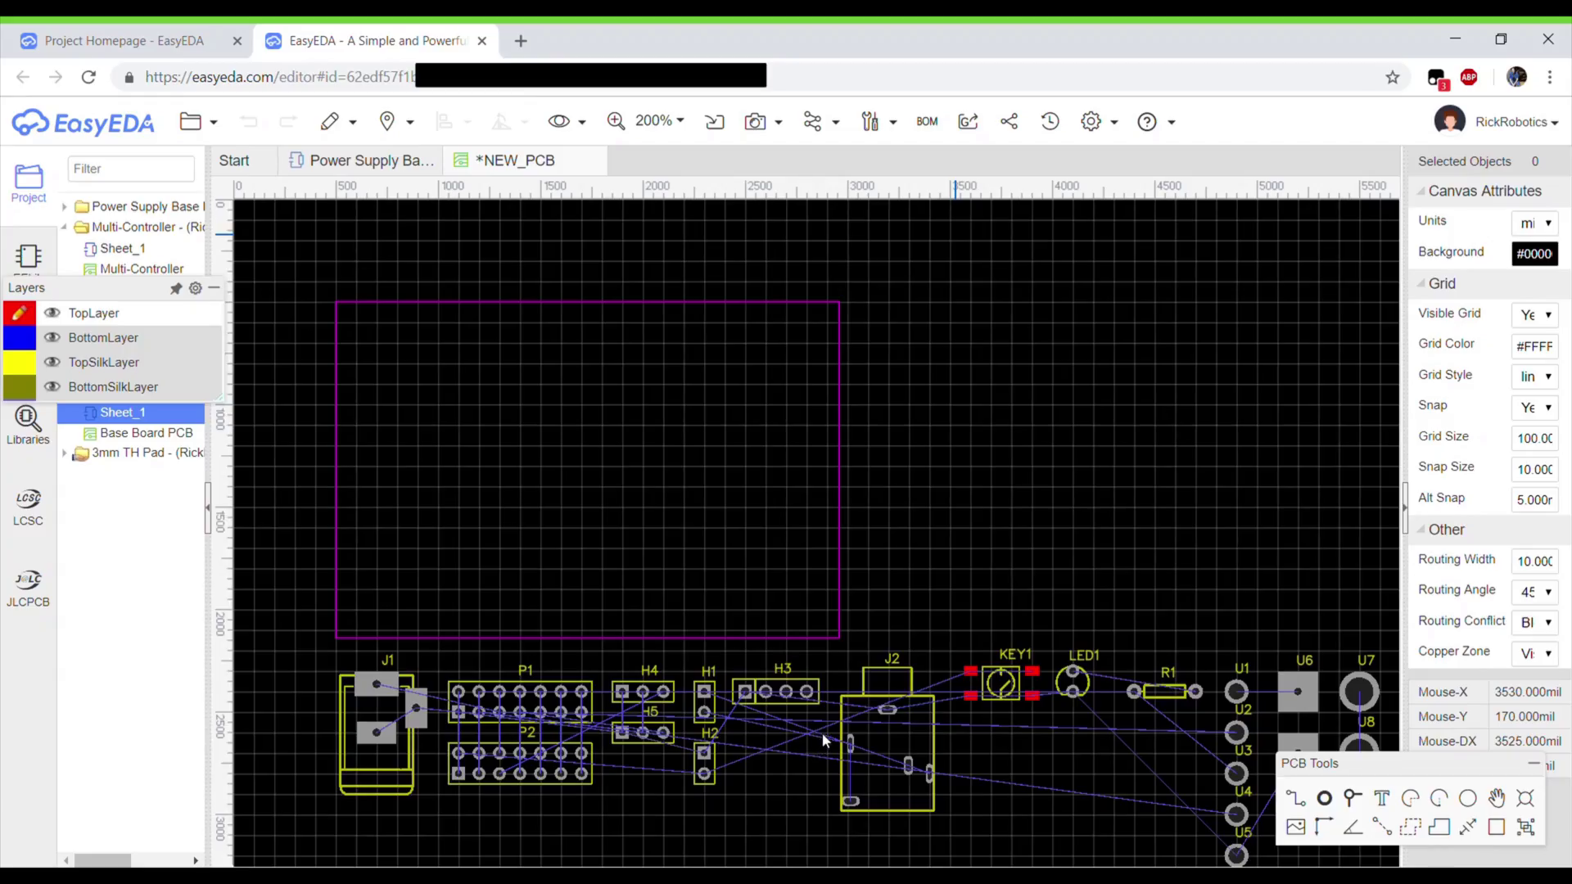
left_click(1146, 121)
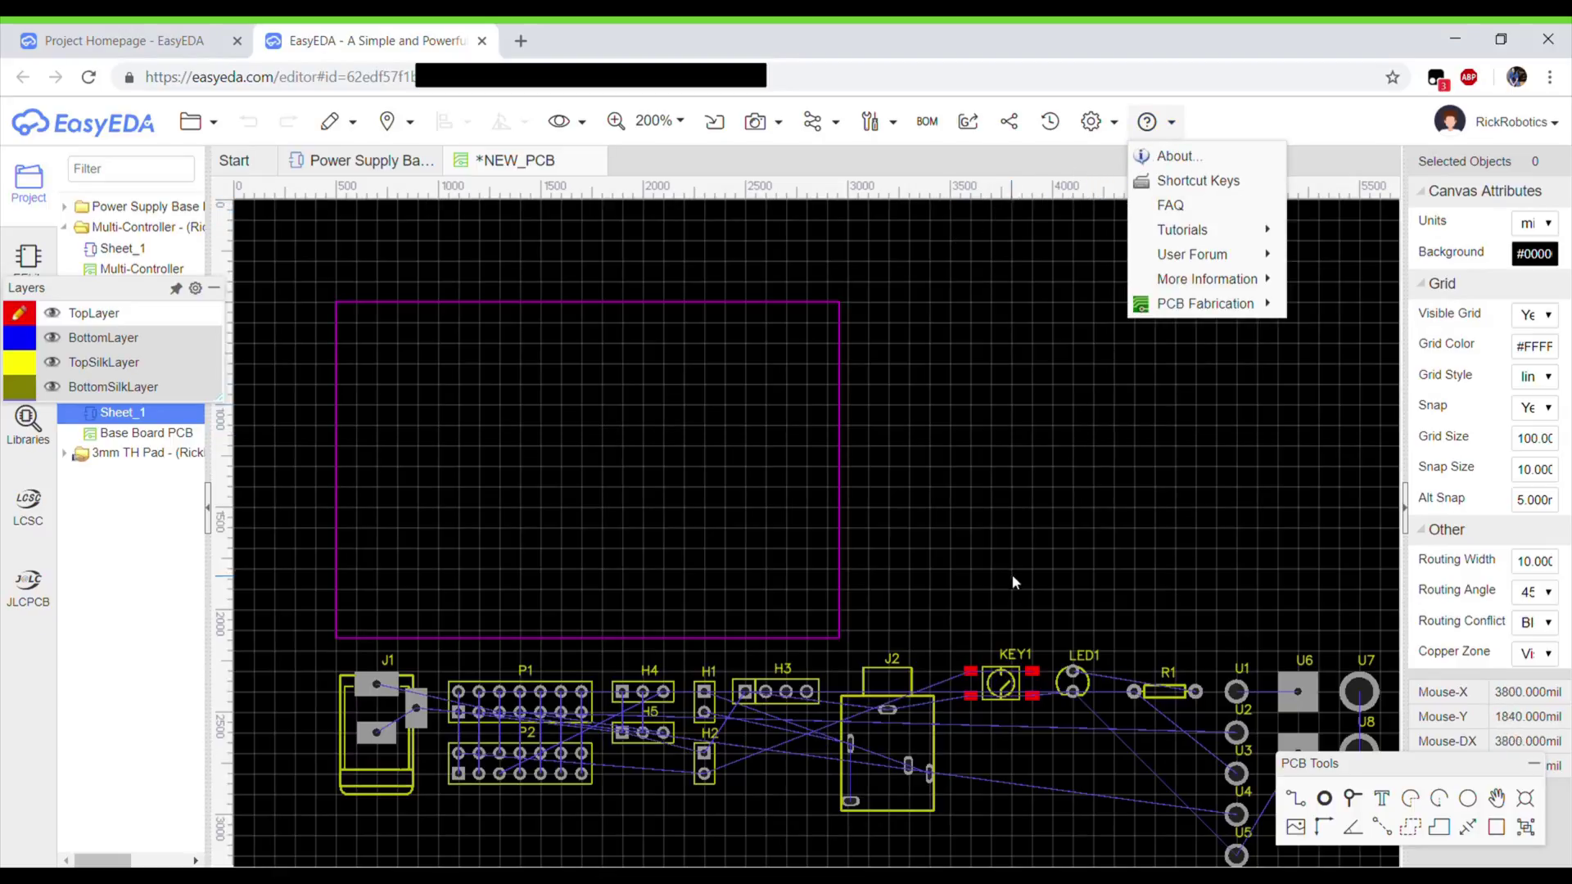
scroll(713, 311, "down", 2)
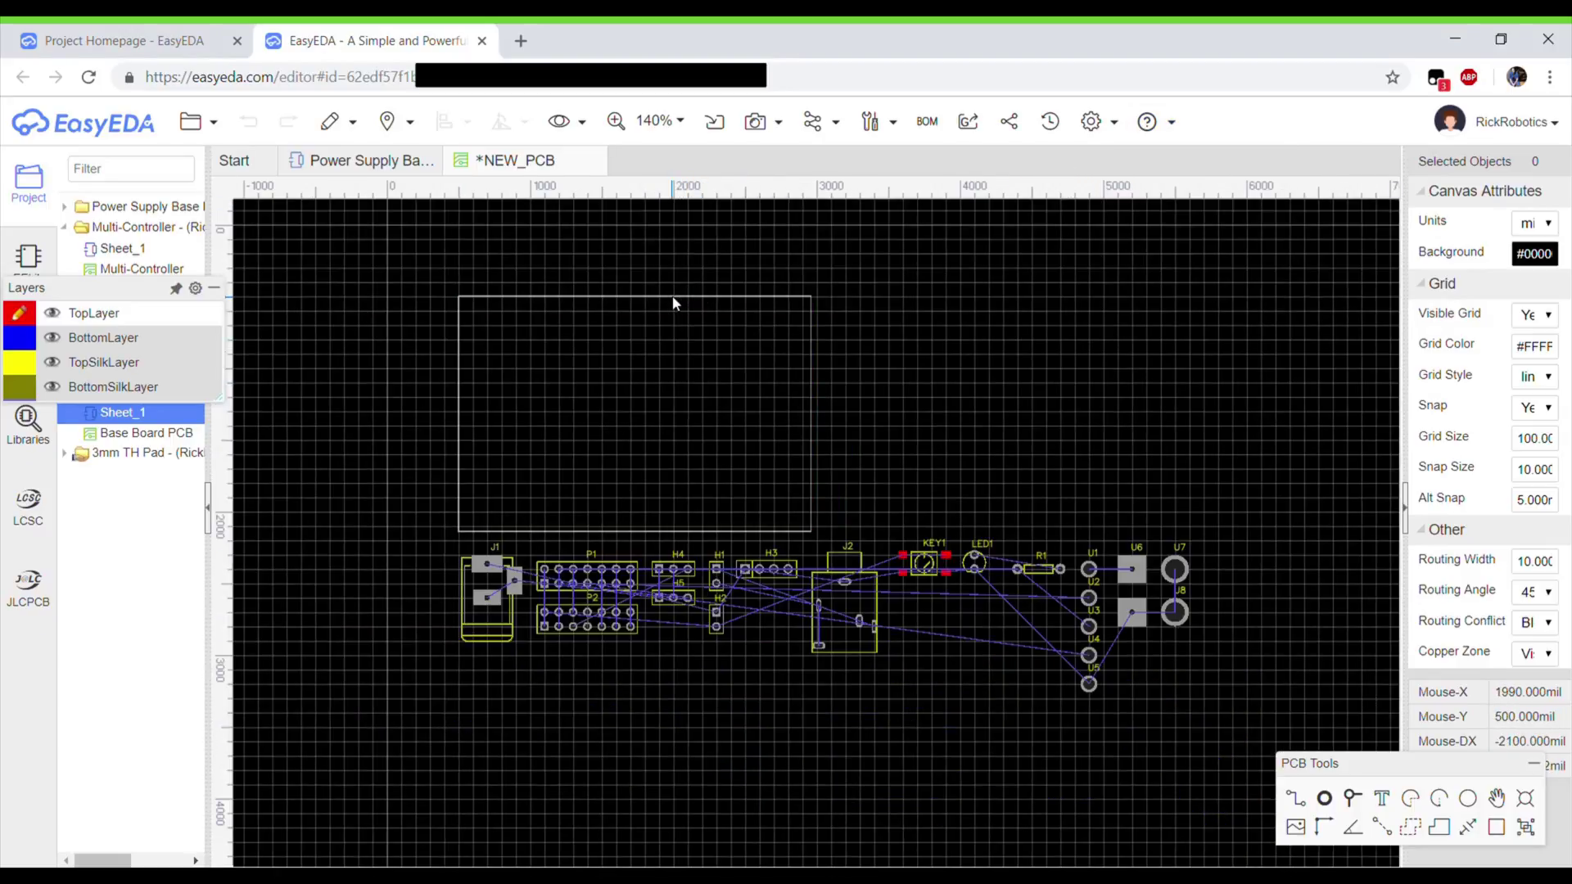
left_click(812, 415)
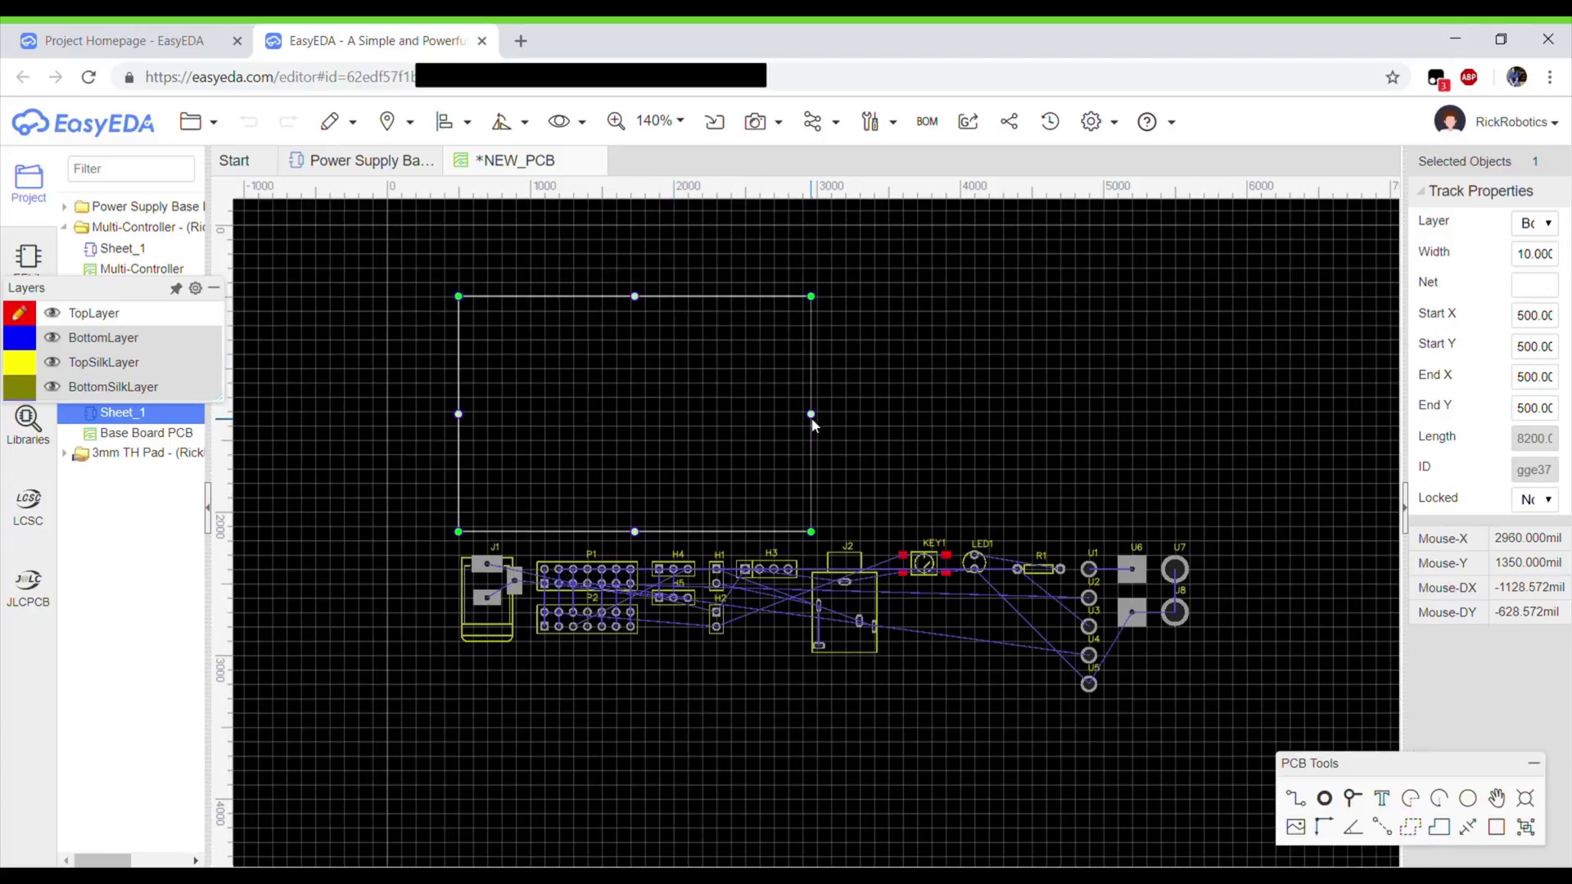
mouse_move(821, 419)
left_mouse_down()
mouse_move(936, 410)
mouse_move(890, 427)
mouse_move(755, 426)
mouse_move(817, 431)
left_mouse_up()
key("Escape")
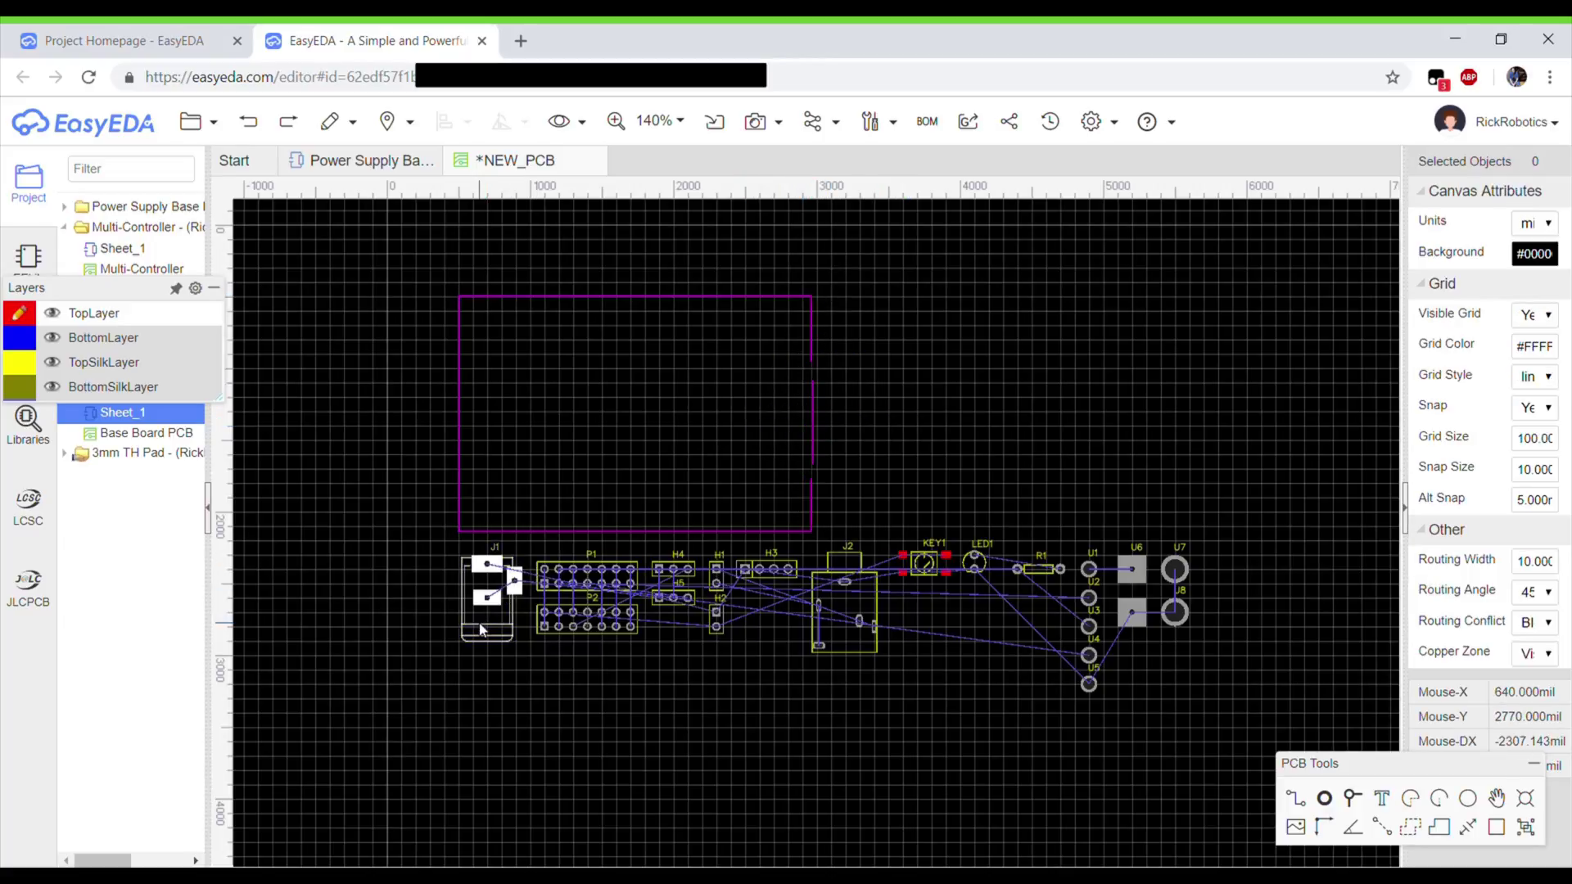
Step: Move footprints J1, P1, H4 and KEY1 into the board outline
left_click_drag(489, 613, 514, 349)
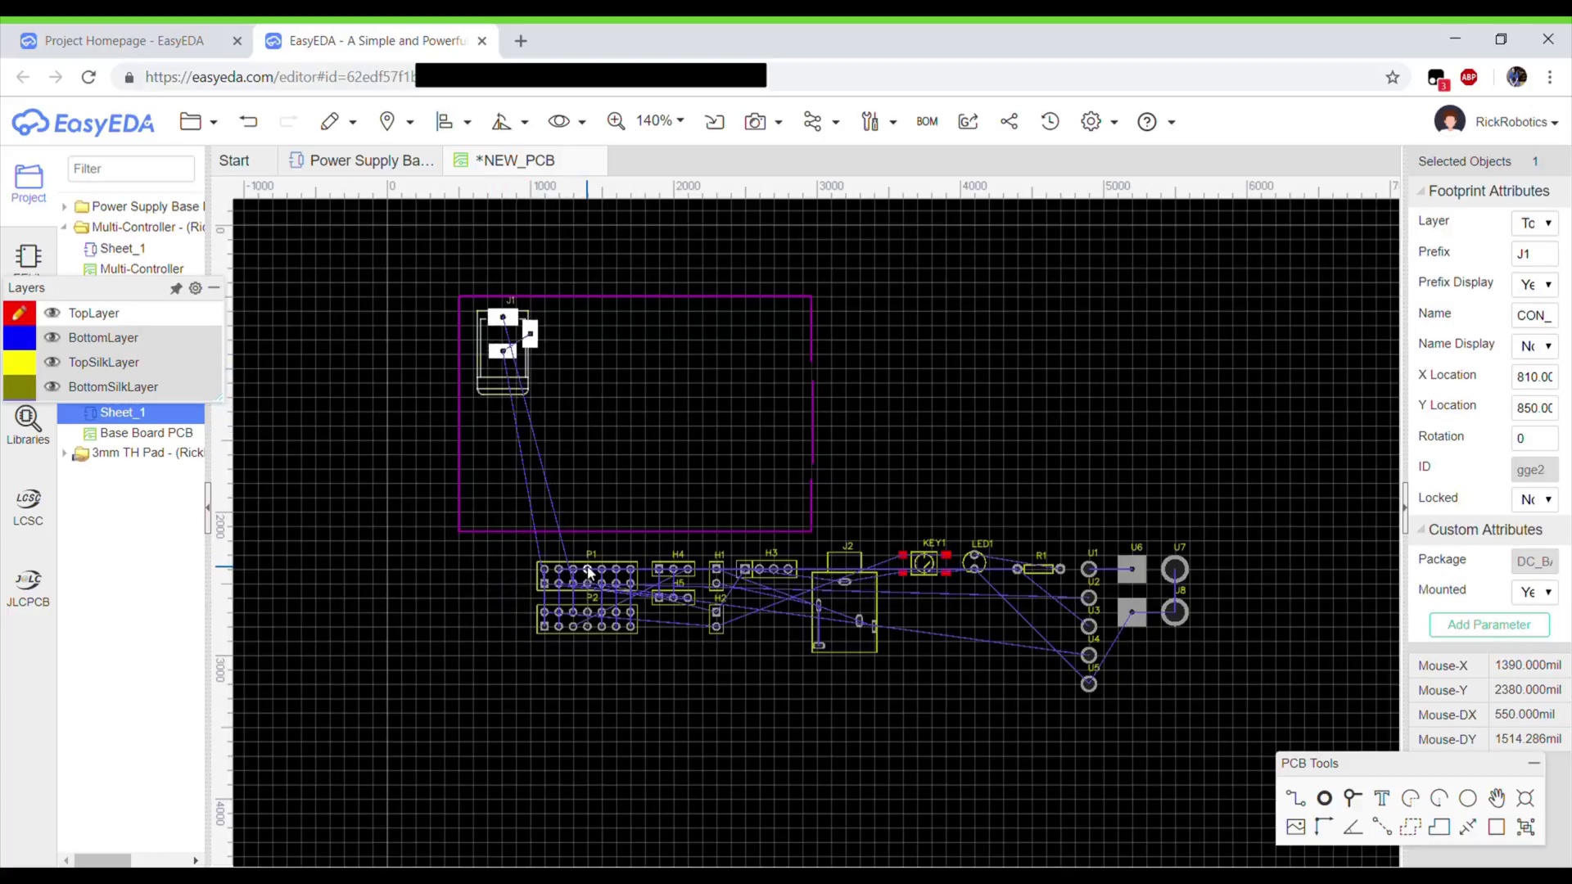
left_click_drag(589, 571, 634, 328)
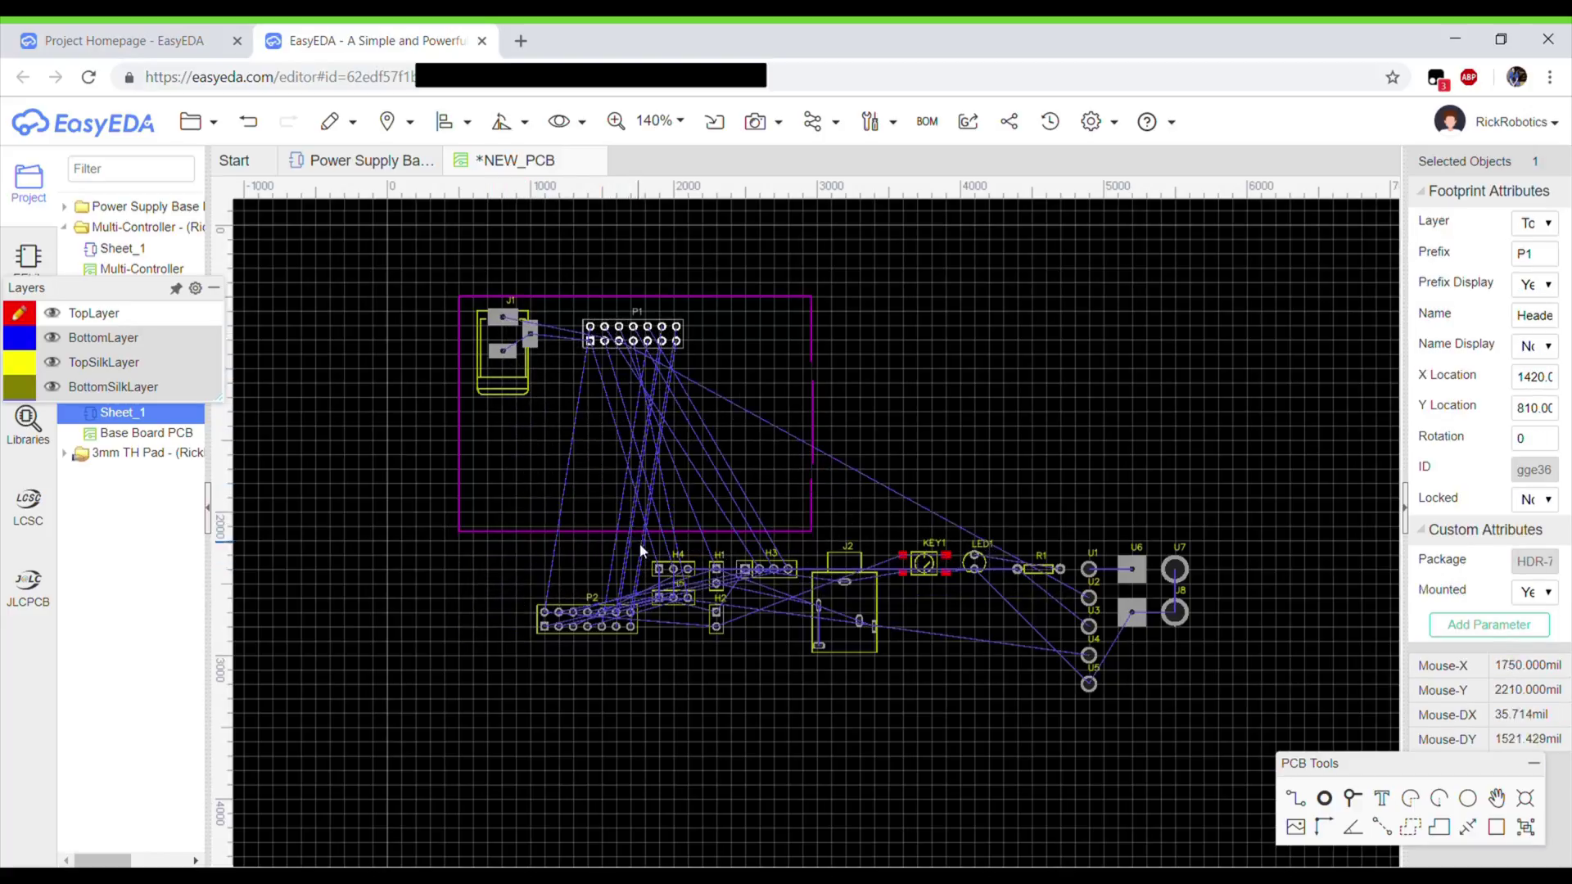
left_click_drag(687, 573, 522, 480)
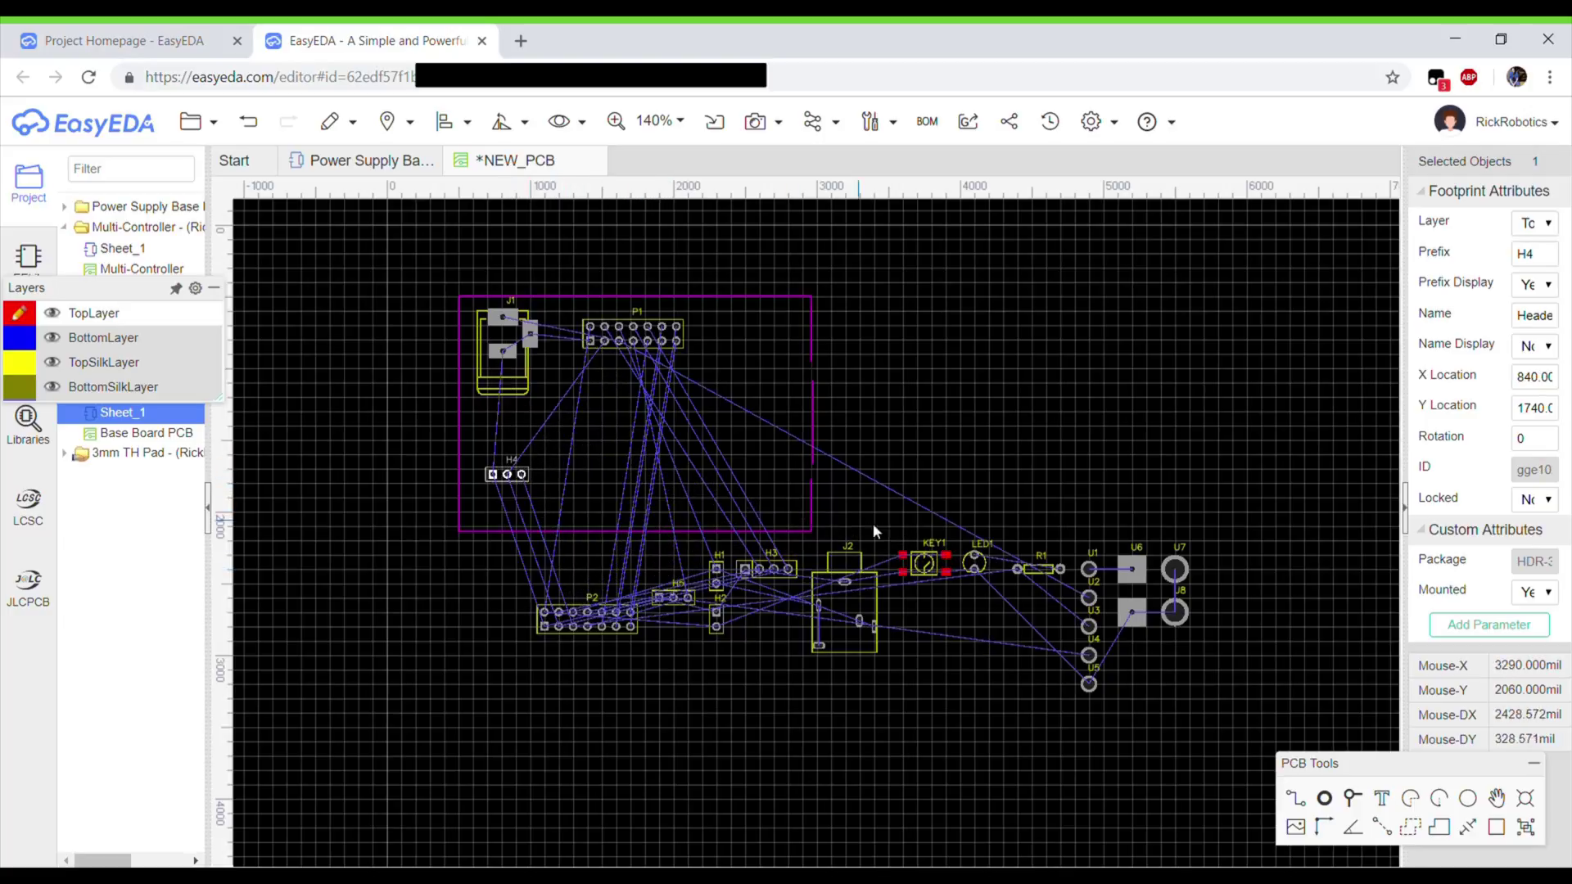
left_click_drag(923, 564, 914, 408)
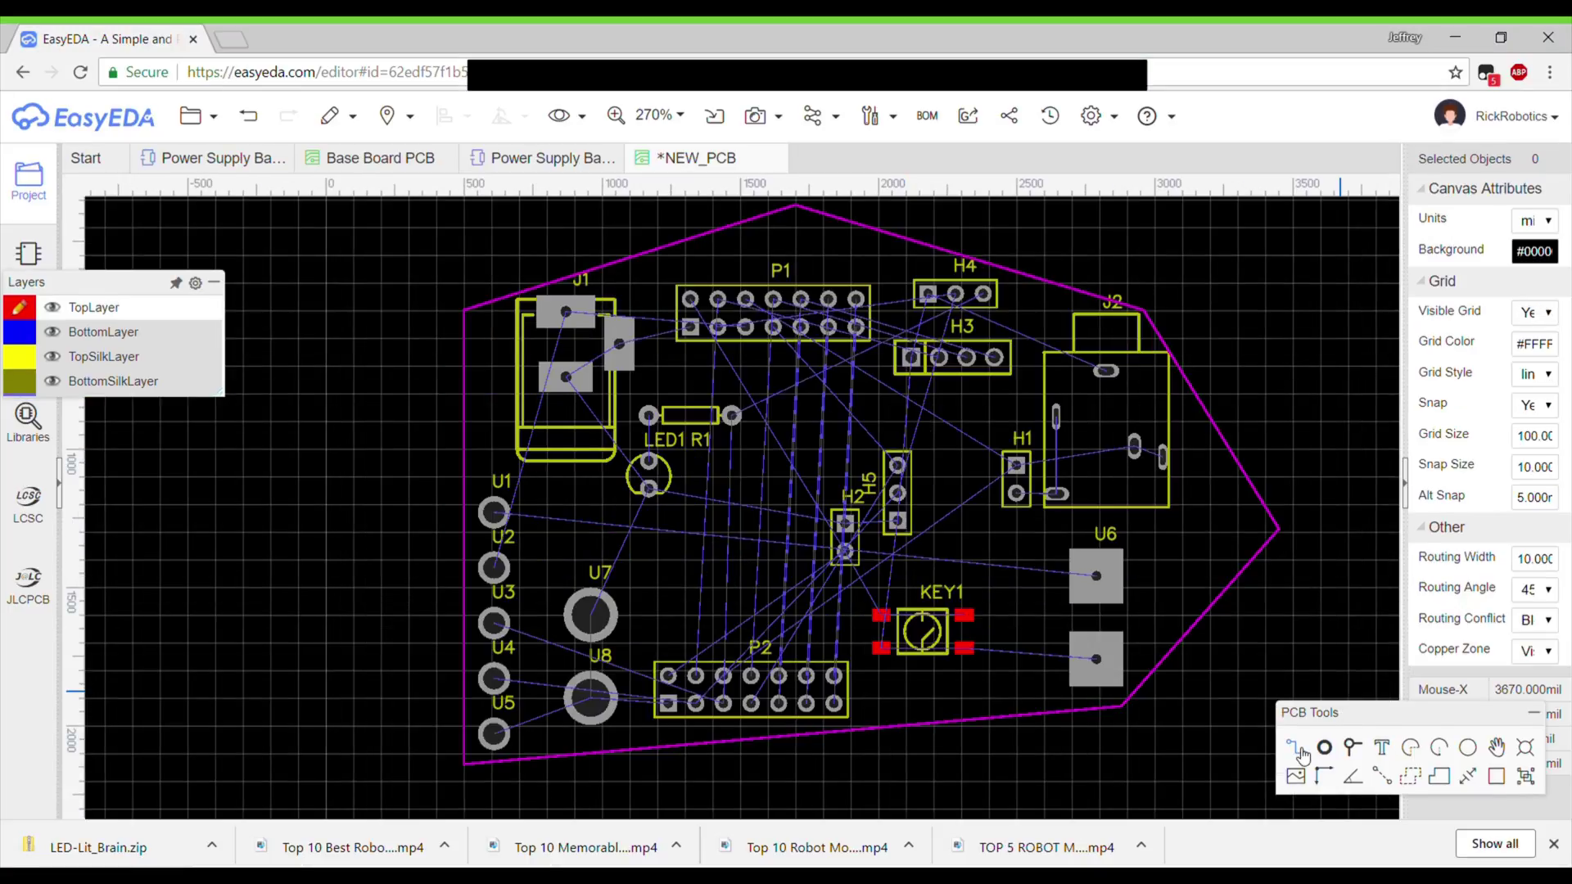
Step: Draw a copper track from KEY1's lower-right pad to U6, then launch the Auto Router settings
left_click(1292, 743)
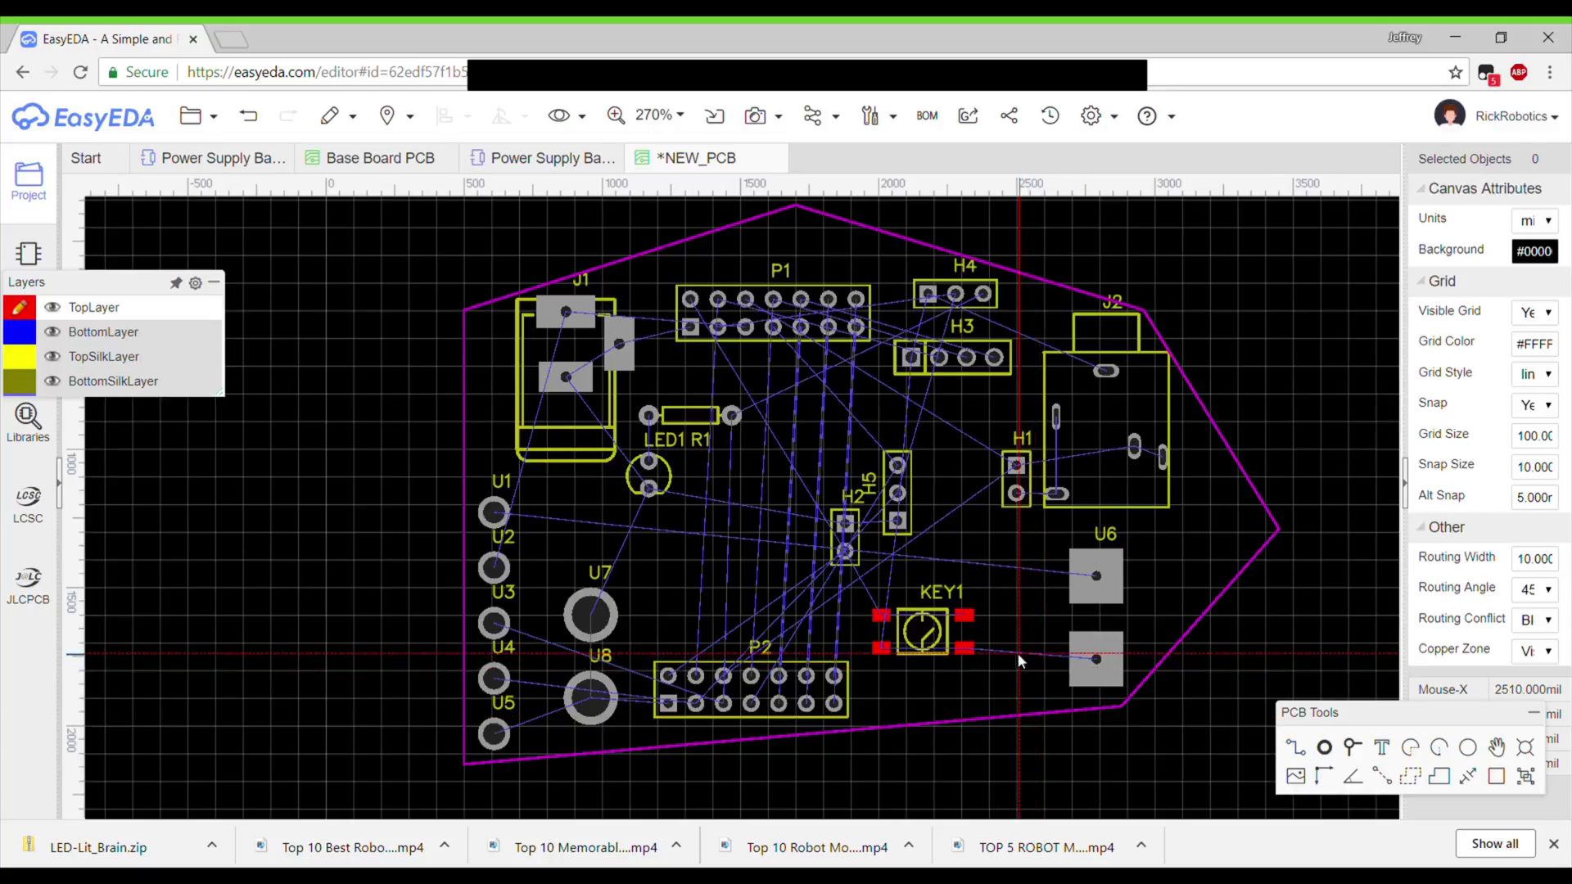
left_click(966, 649)
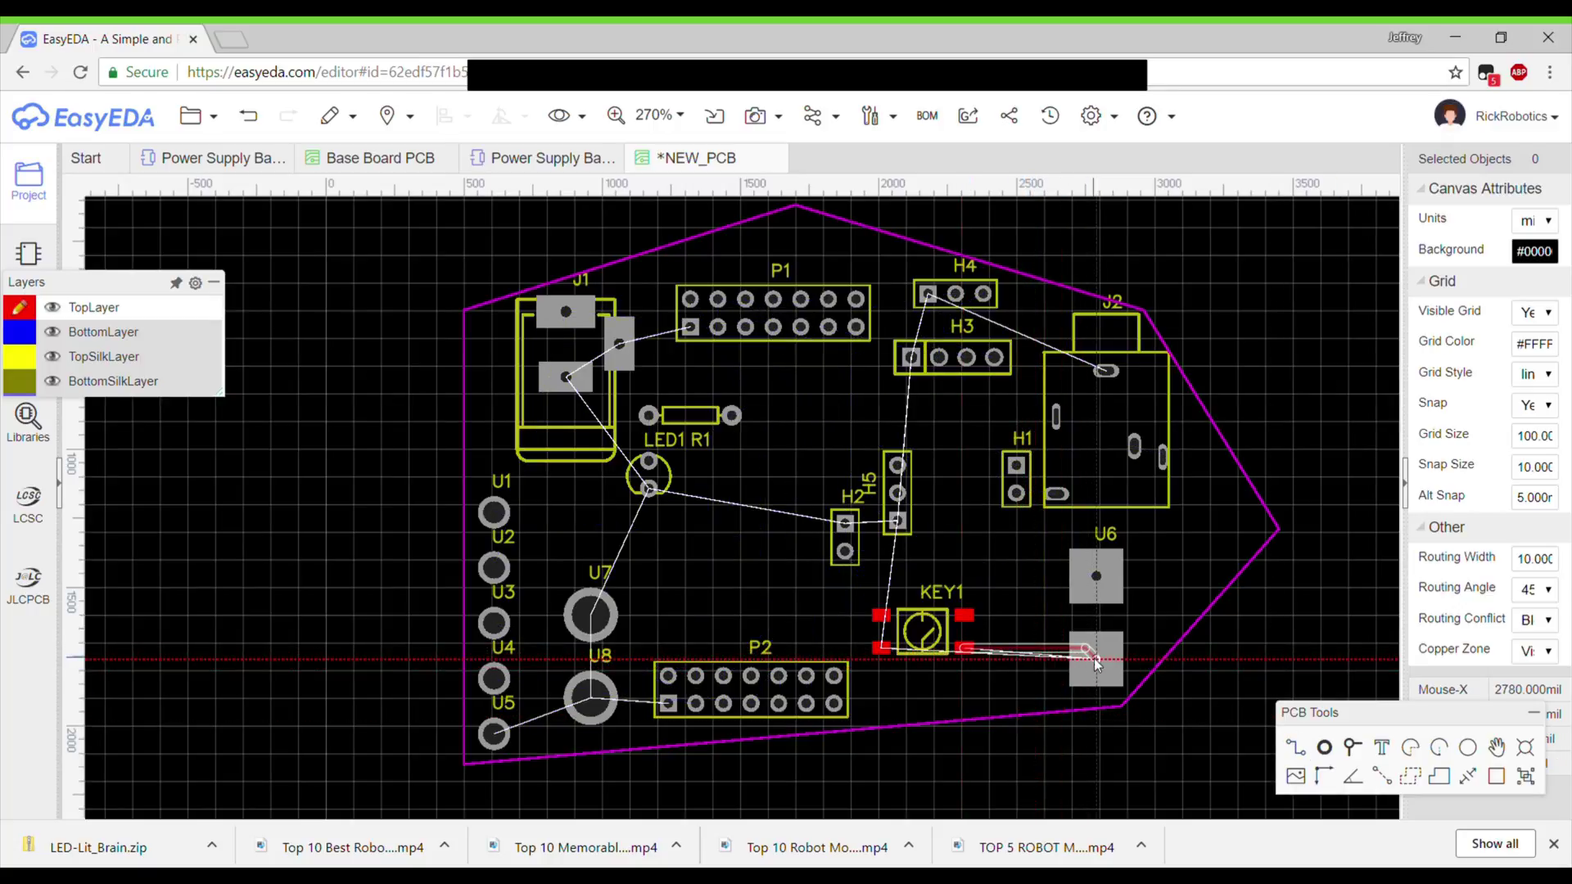
left_click(1096, 661)
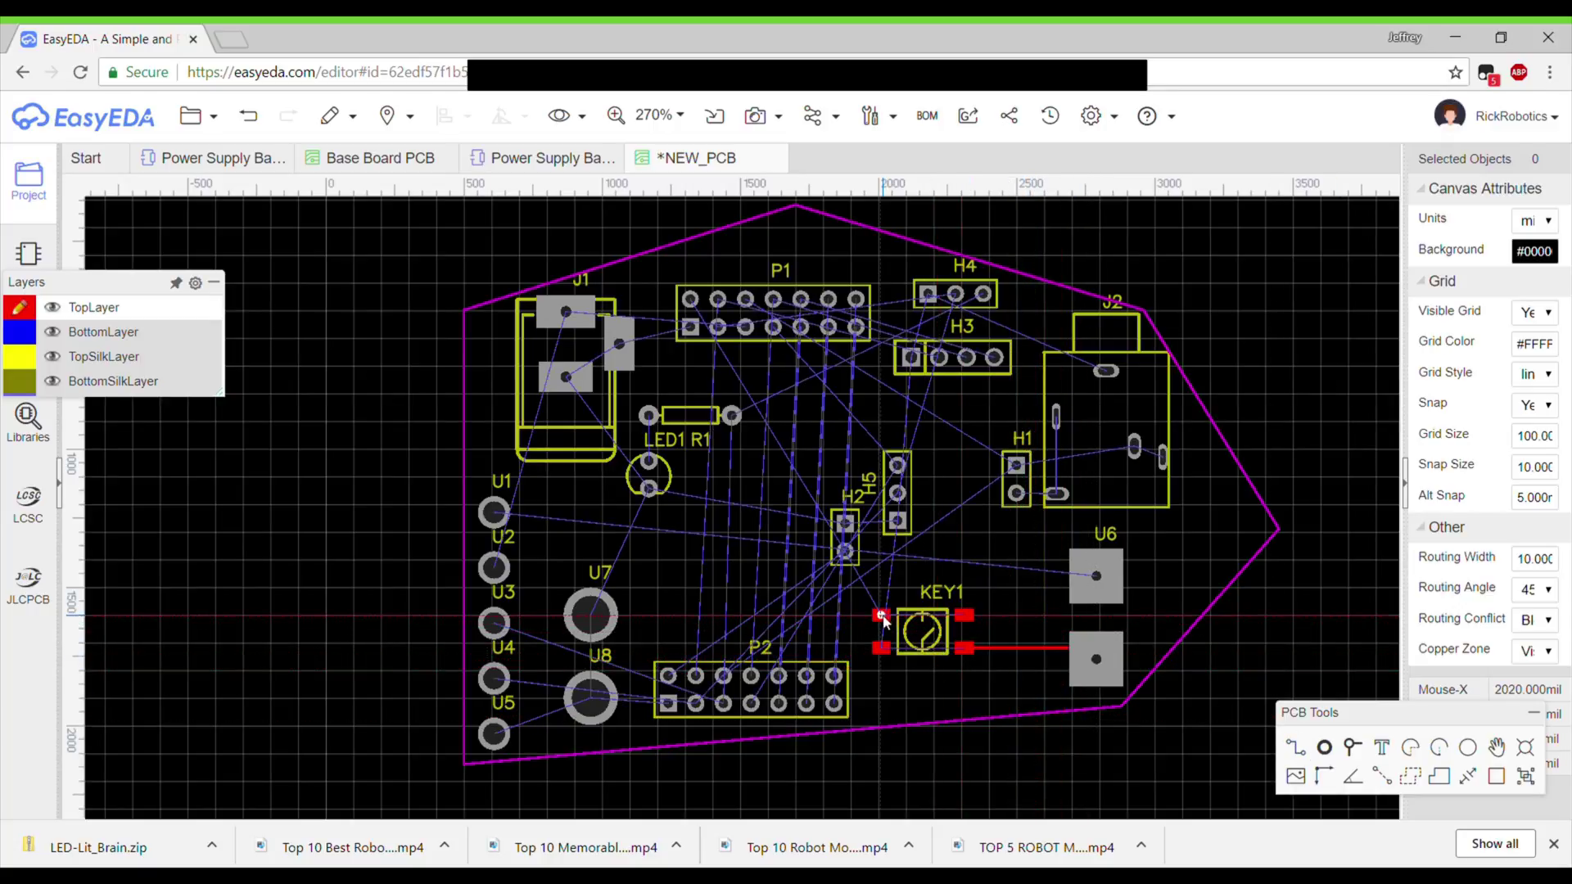
left_click(835, 115)
left_click(854, 153)
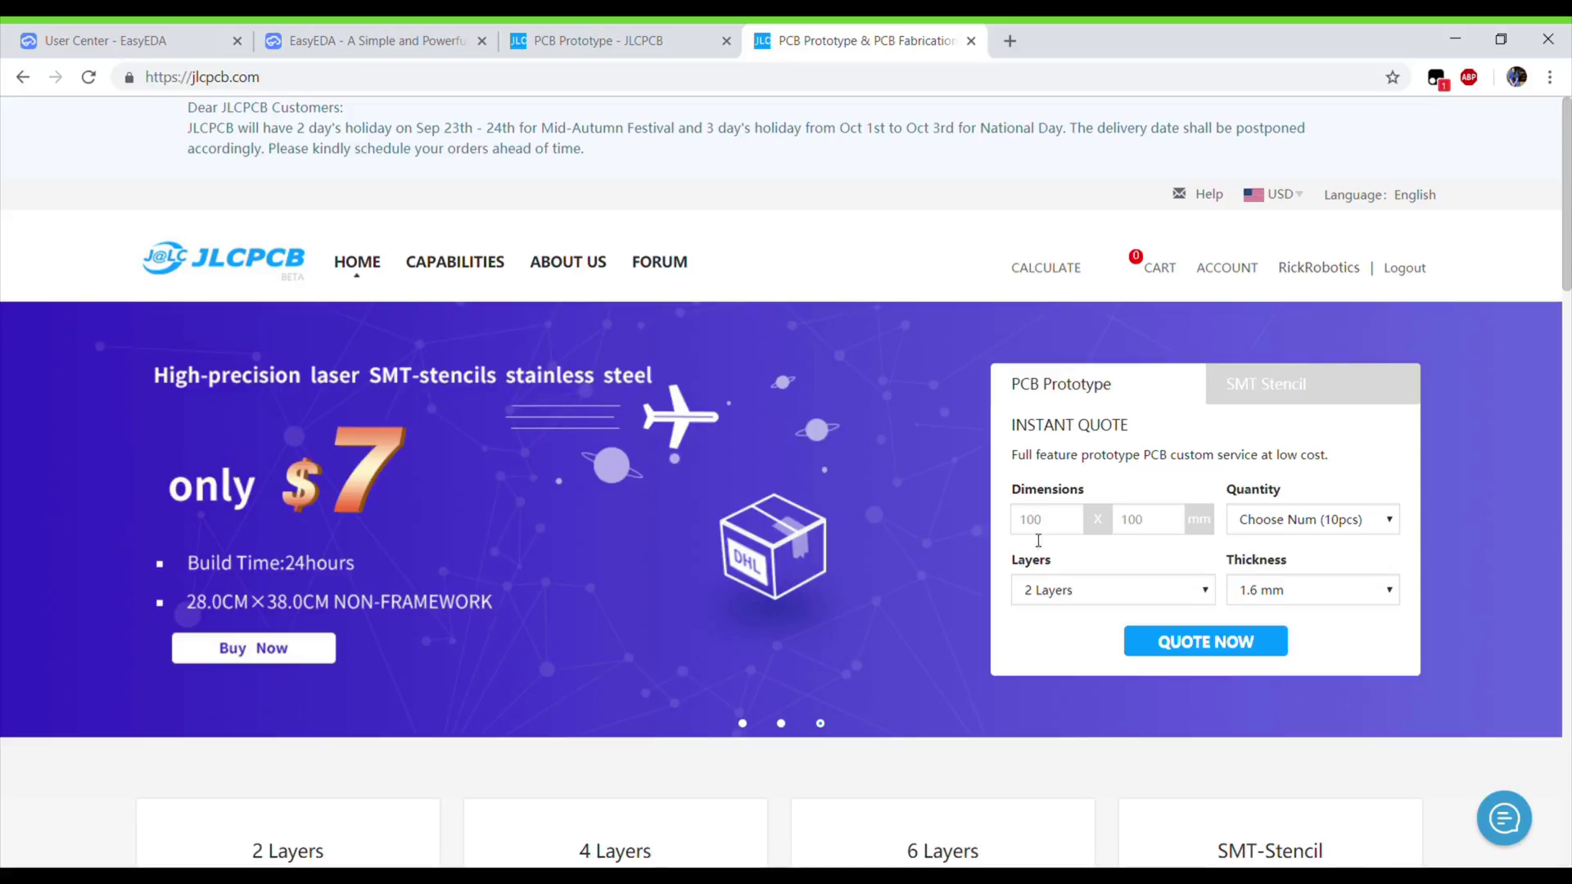
Step: Open JLCPCB's instant quote form and highlight the special offer and $2.00 total price
left_click(1224, 648)
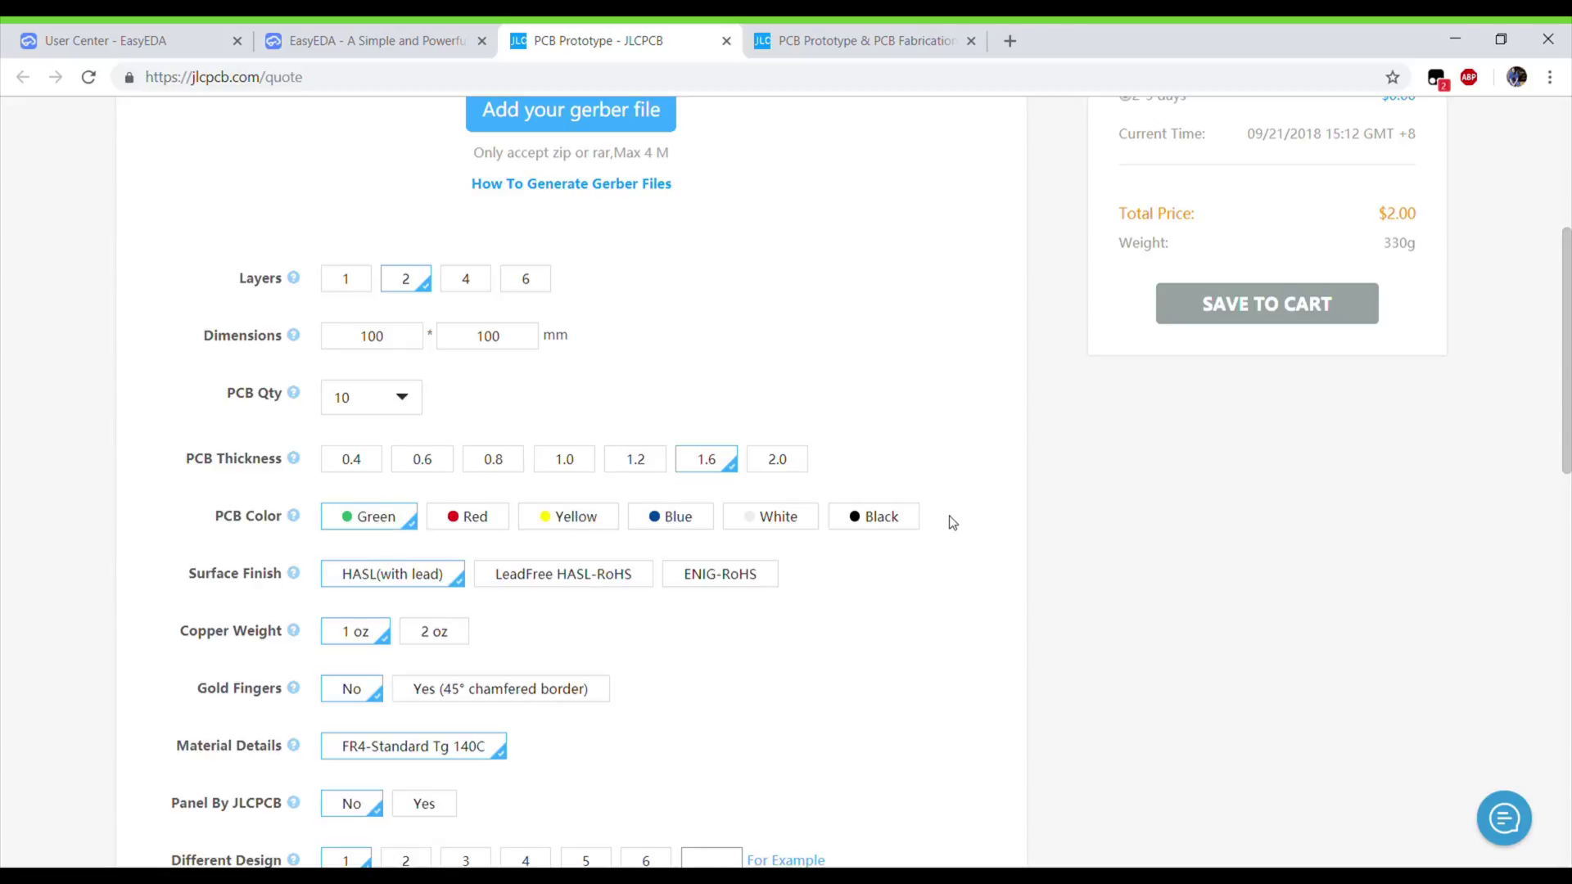
scroll(949, 520, "up", 3)
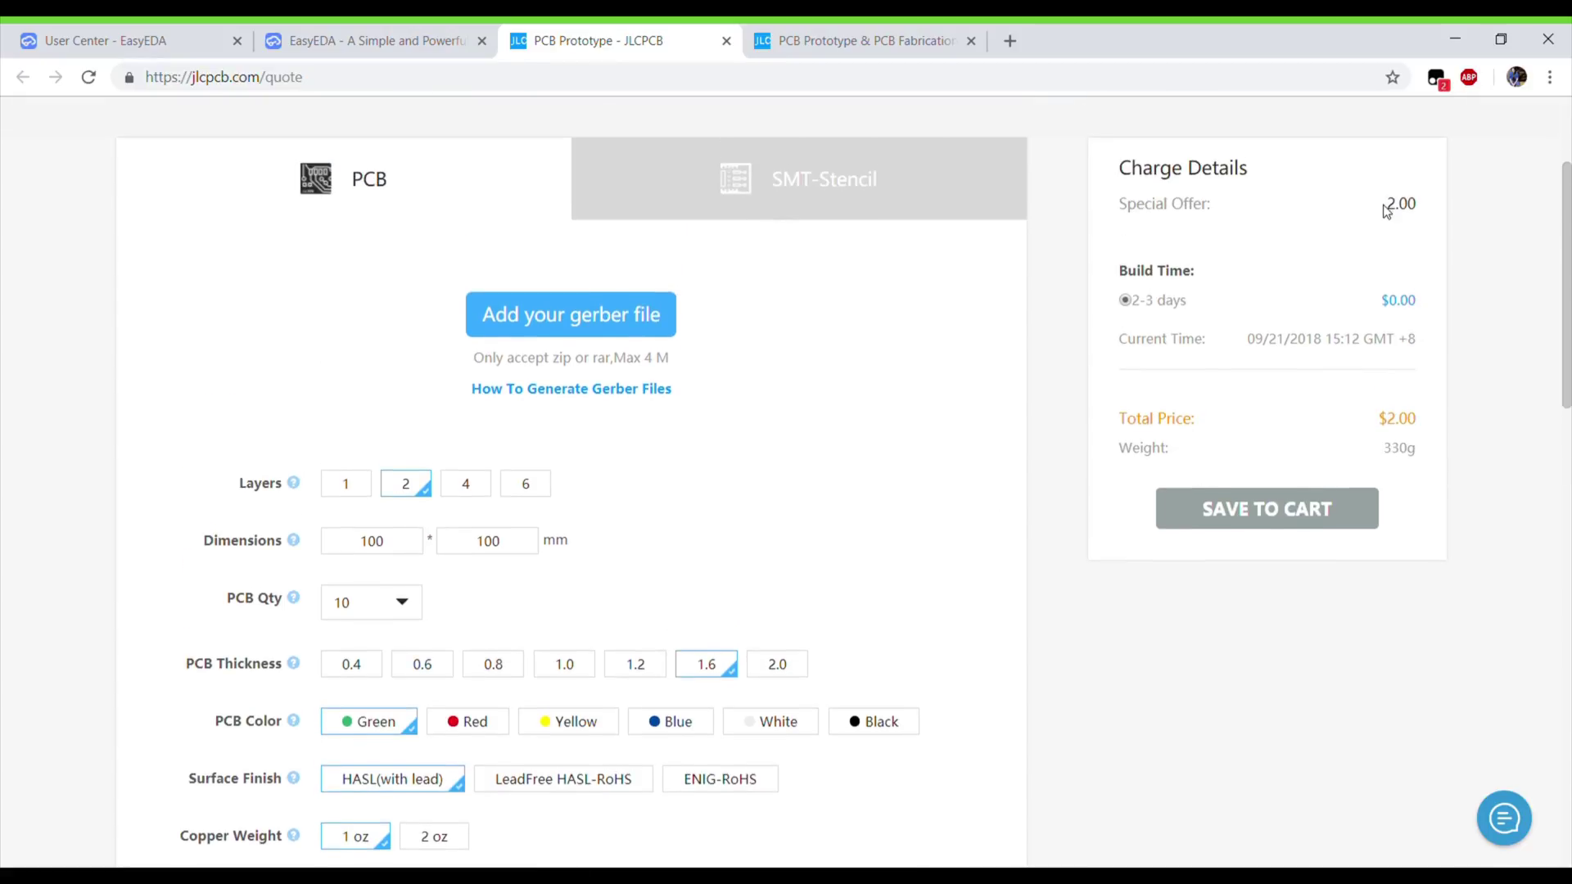
left_click_drag(1384, 211, 1424, 229)
left_click_drag(1379, 417, 1426, 421)
left_click(1105, 526)
Step: Scroll through the quote form's board options for ten 2-layer 100×100 mm boards
scroll(819, 769, "down", 2)
scroll(769, 687, "down", 4)
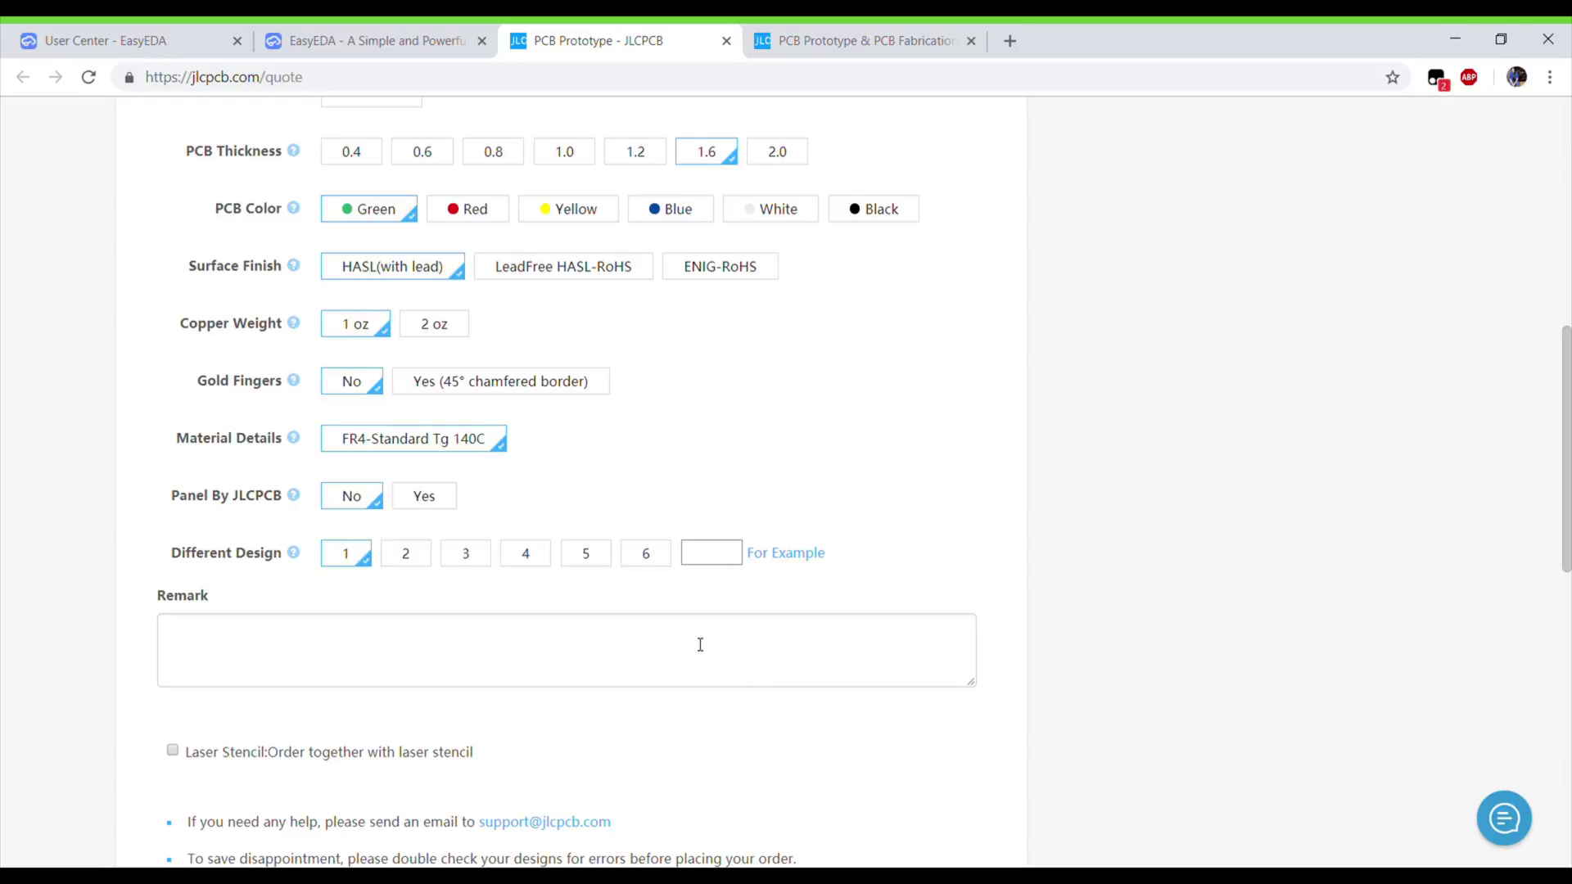
scroll(436, 646, "down", 2)
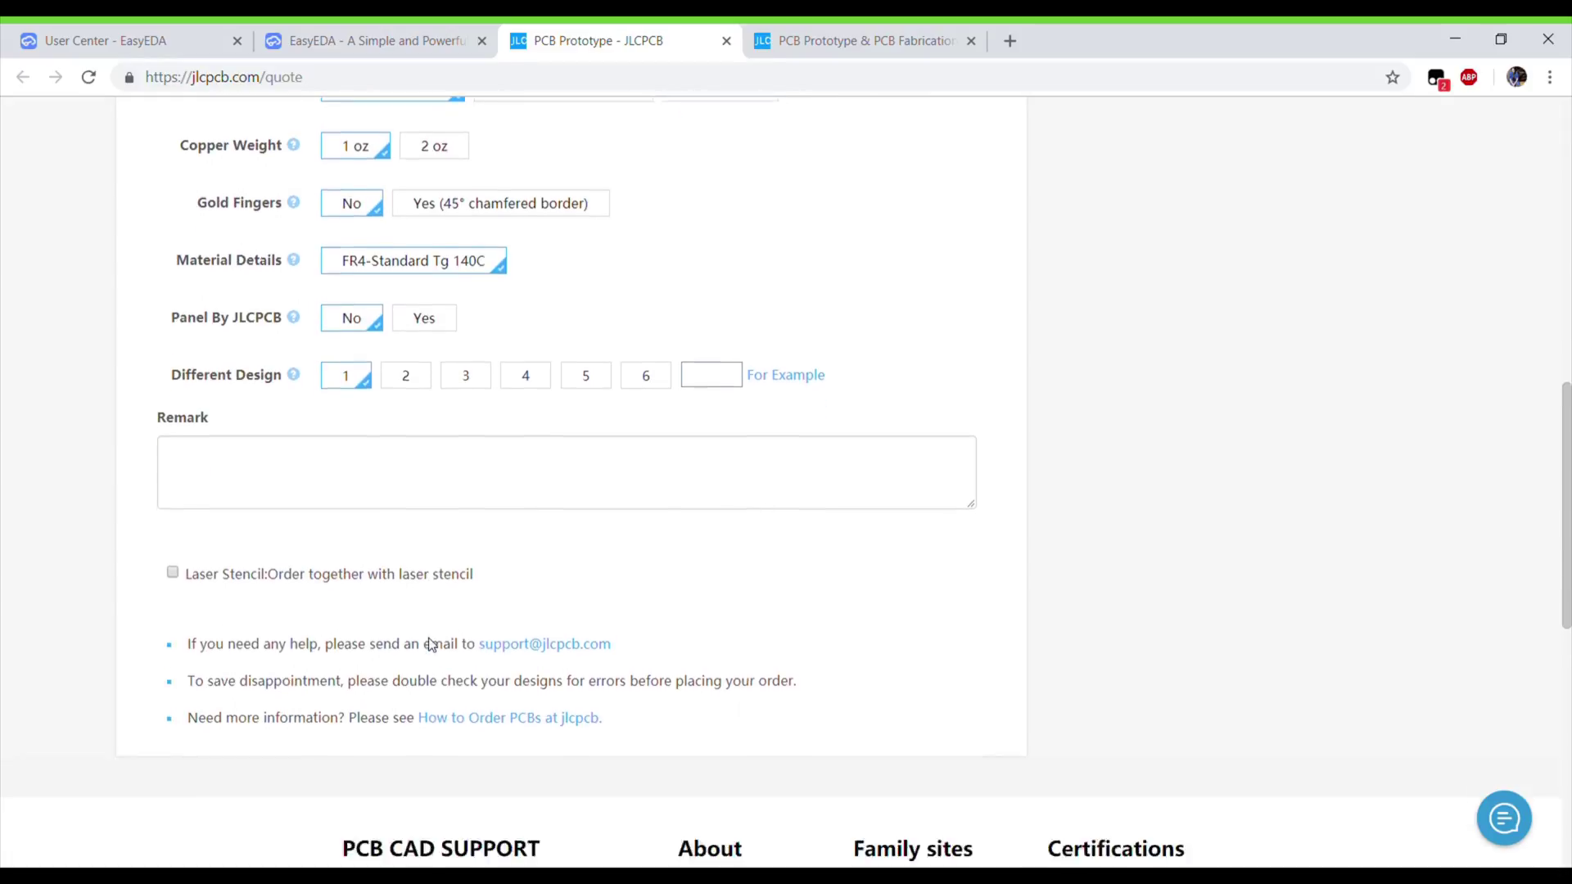
scroll(748, 570, "up", 4)
scroll(750, 574, "up", 1)
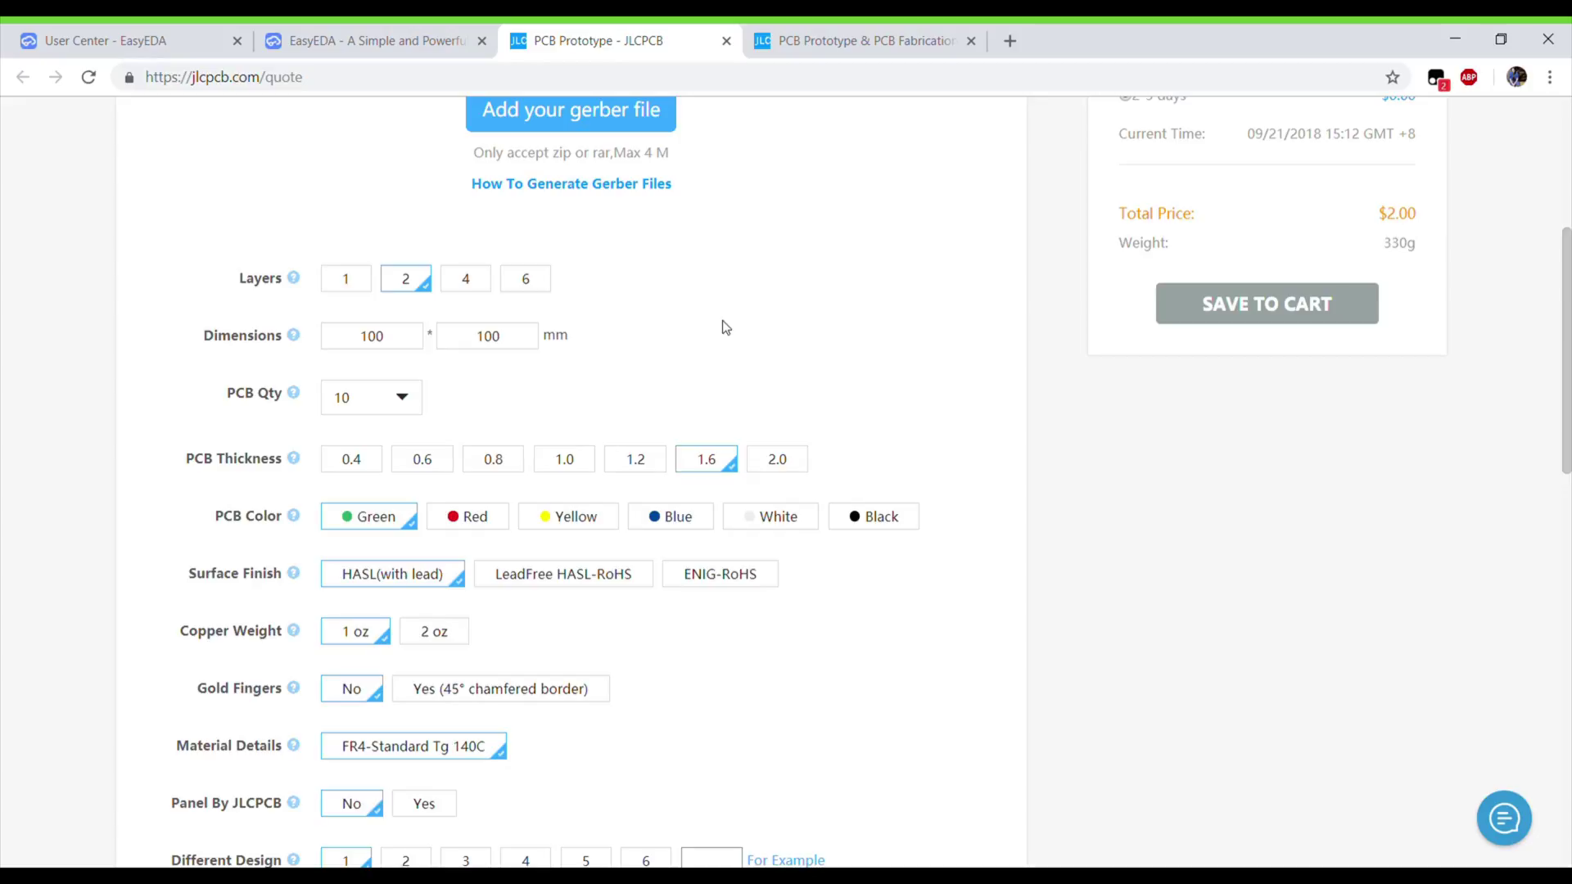
scroll(431, 647, "down", 9)
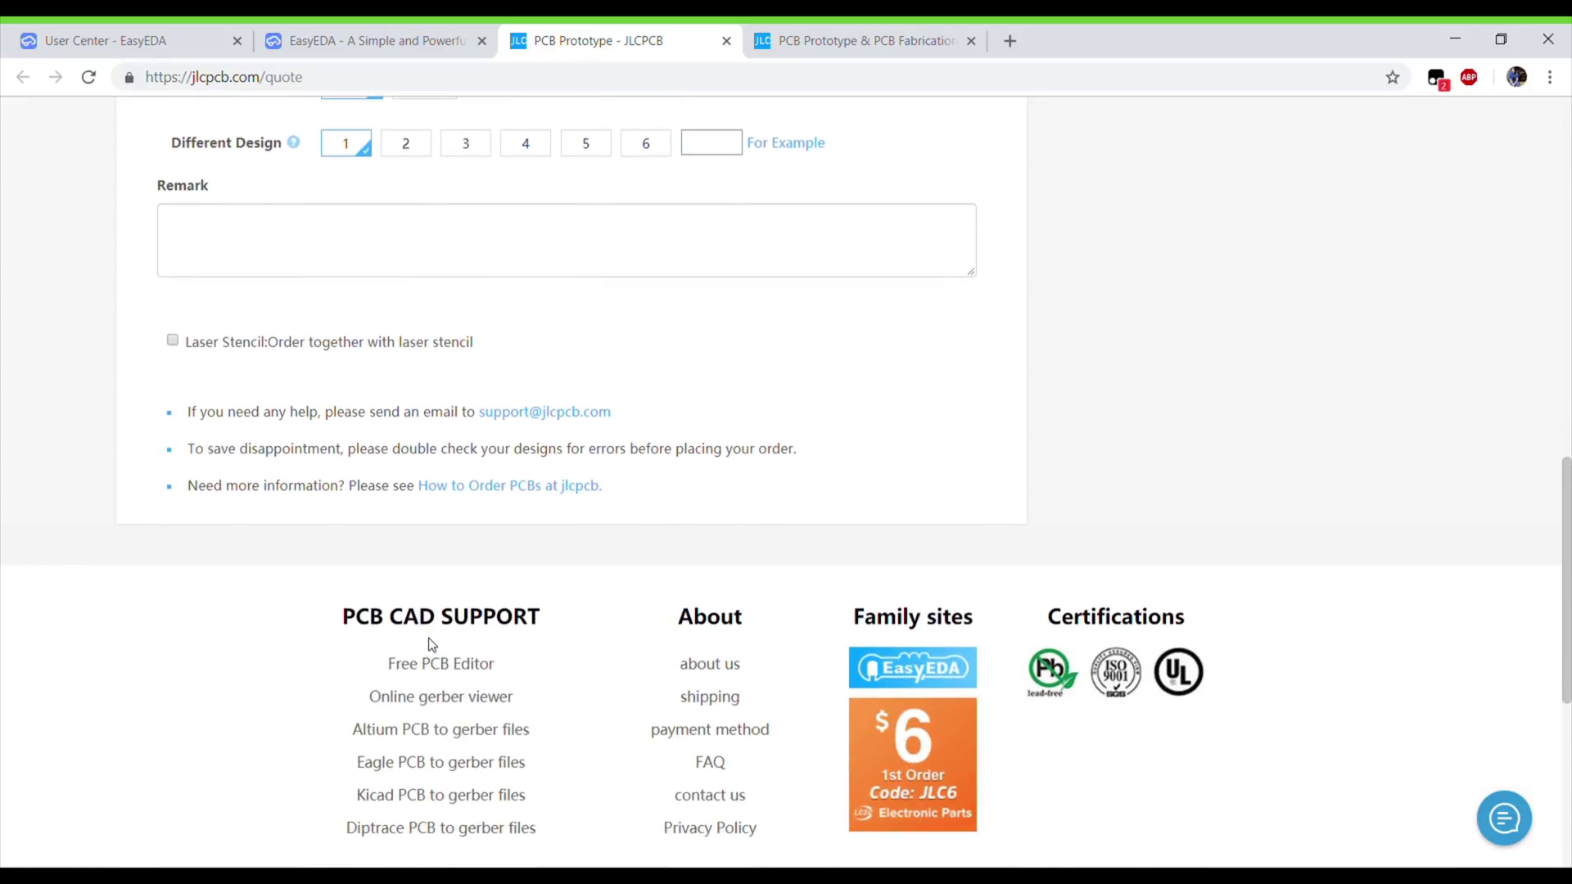
scroll(616, 542, "up", 10)
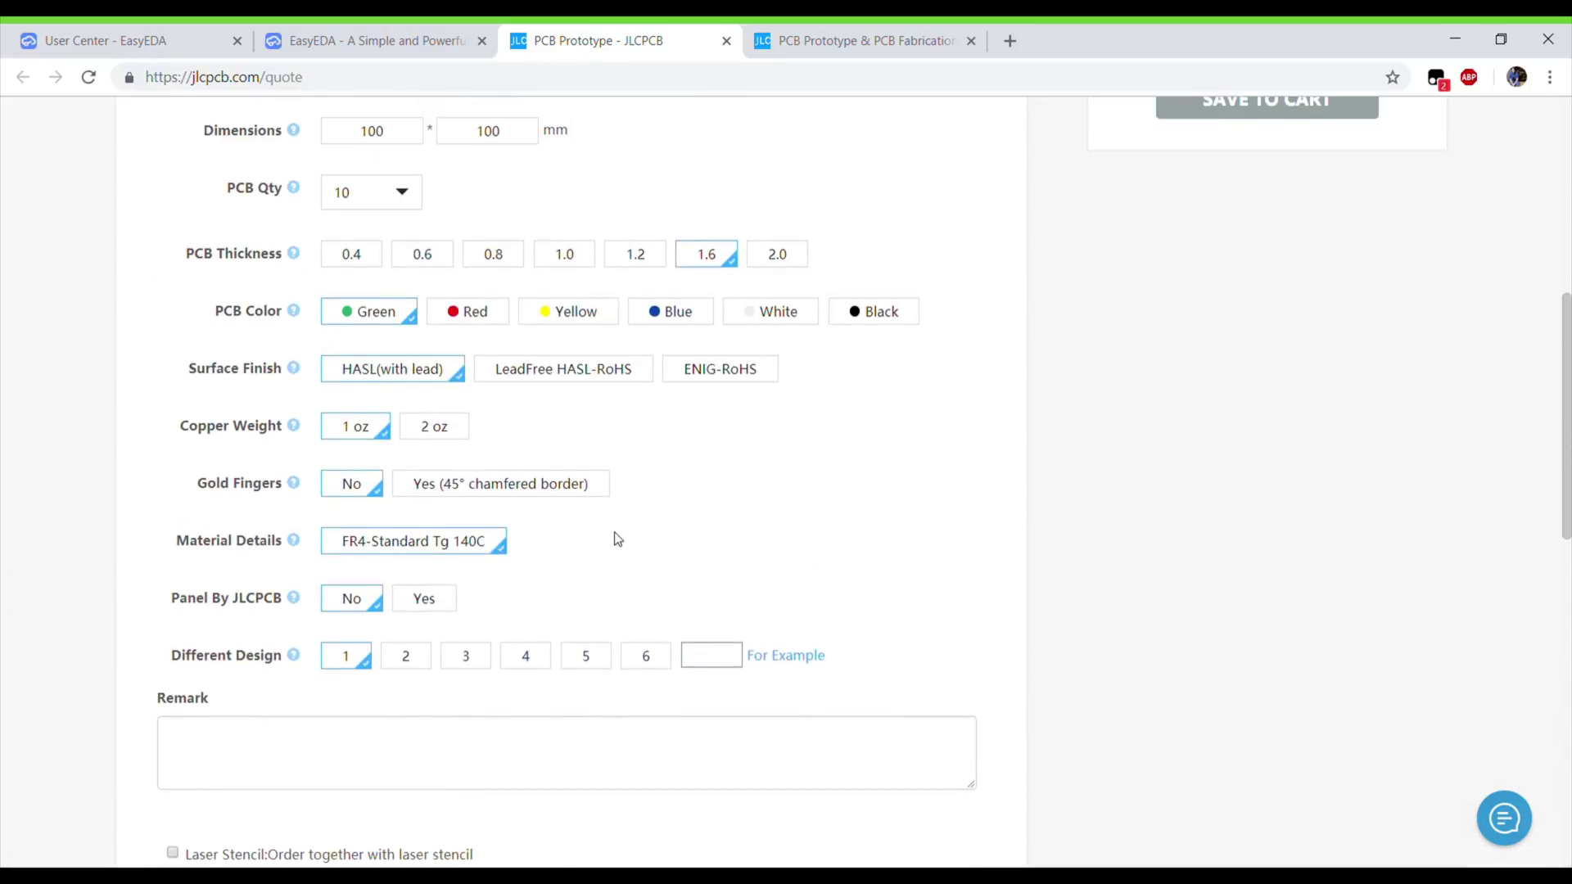
scroll(616, 536, "up", 4)
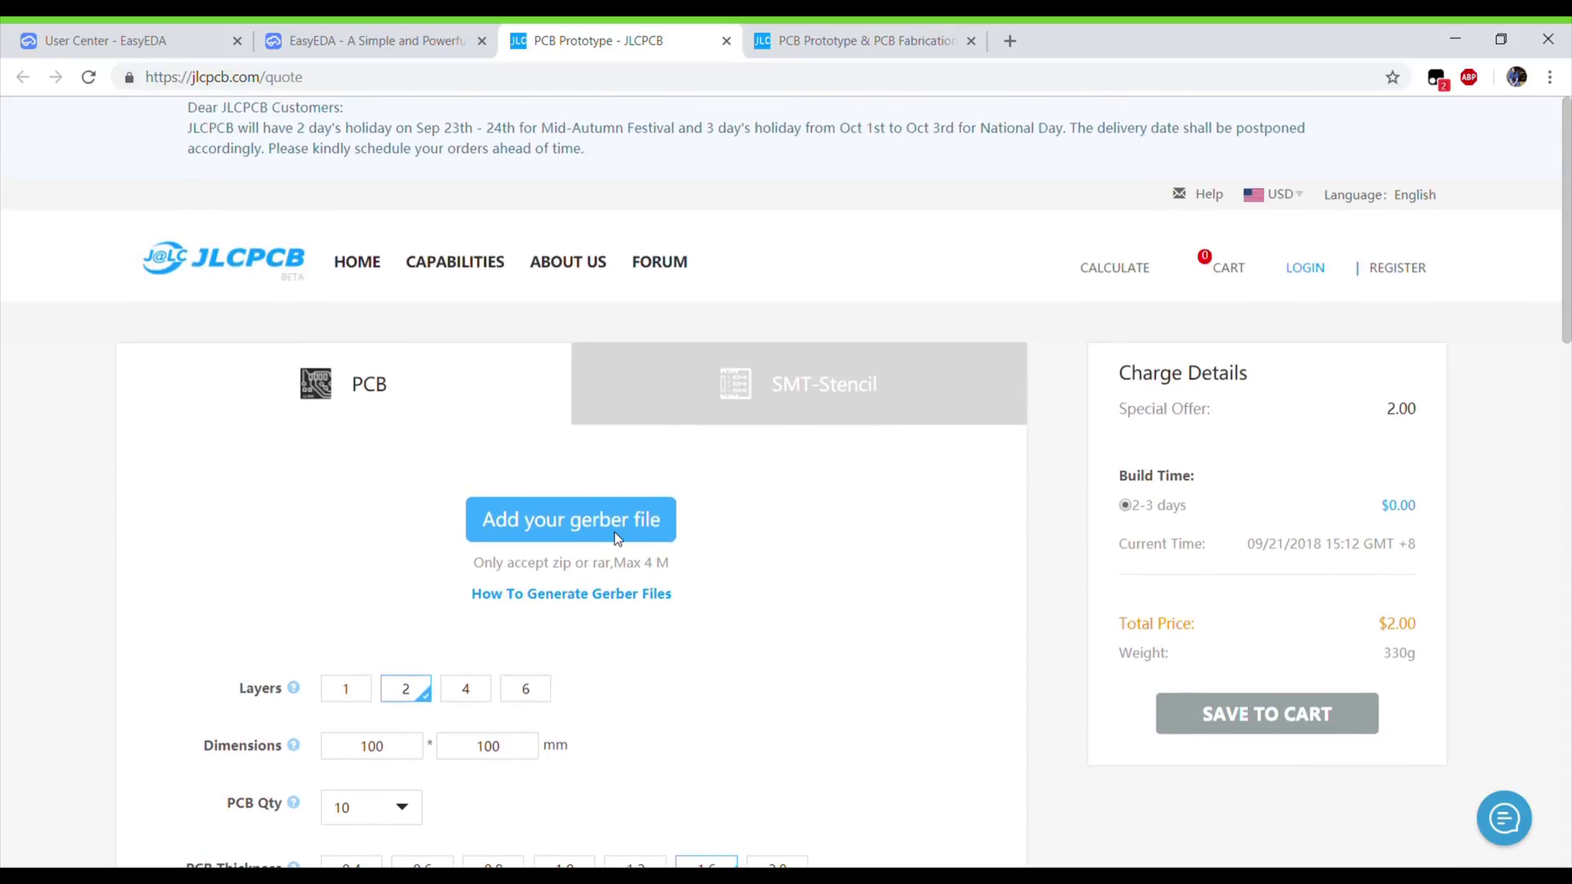
scroll(756, 504, "down", 1)
scroll(954, 581, "down", 3)
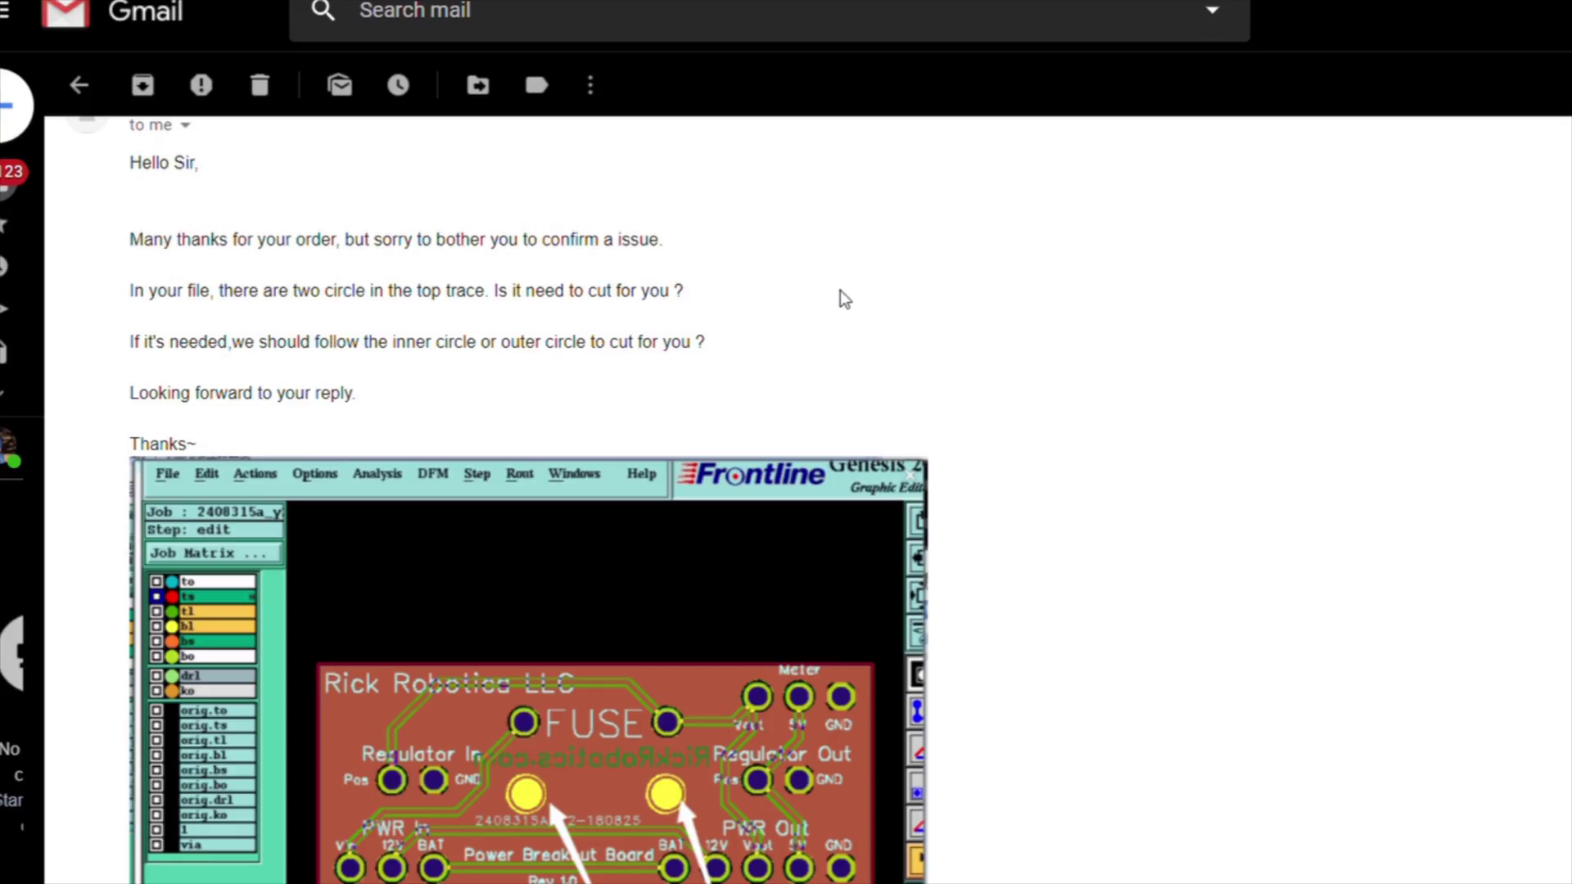
Step: Scroll through the JLCPCB email's screenshots and the replies agreeing to cut the inner circle
scroll(840, 289, "down", 5)
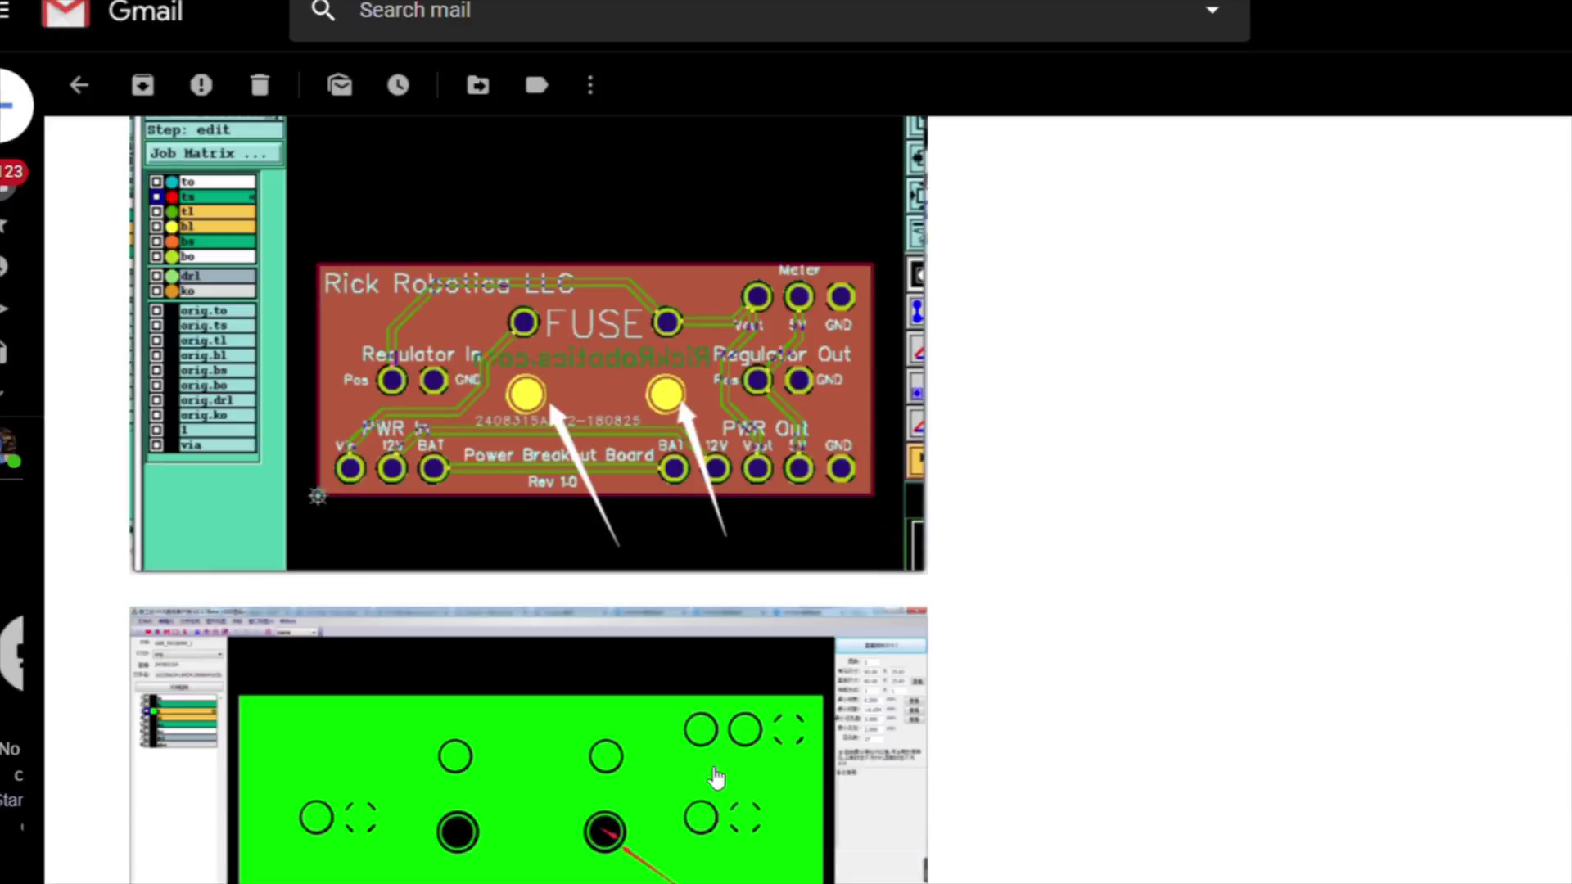
scroll(868, 679, "down", 5)
scroll(907, 647, "up", 2)
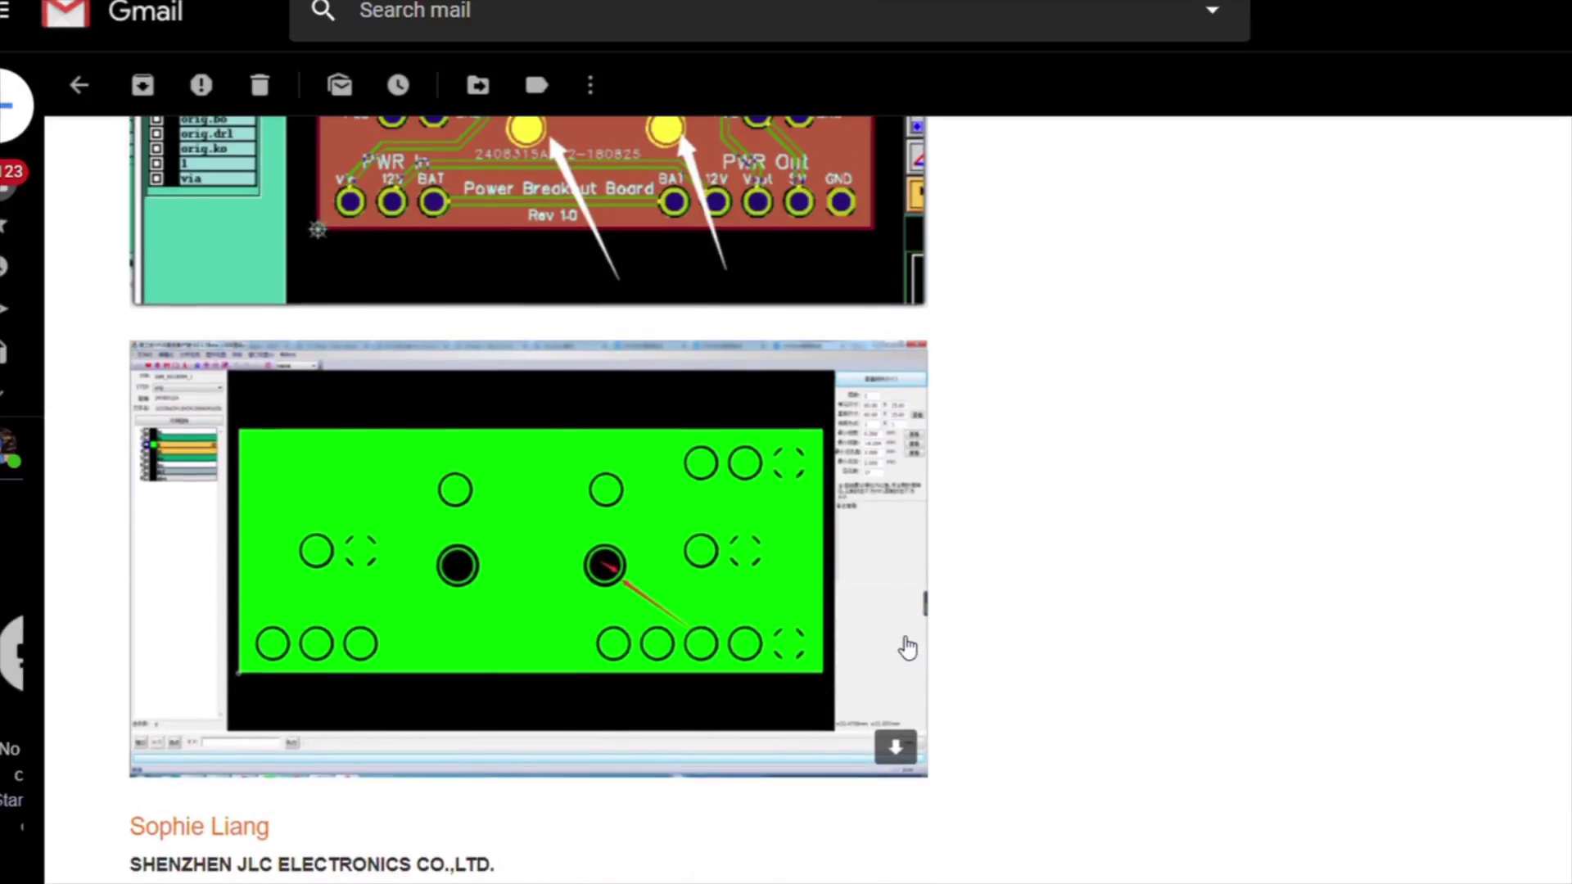
scroll(907, 647, "up", 7)
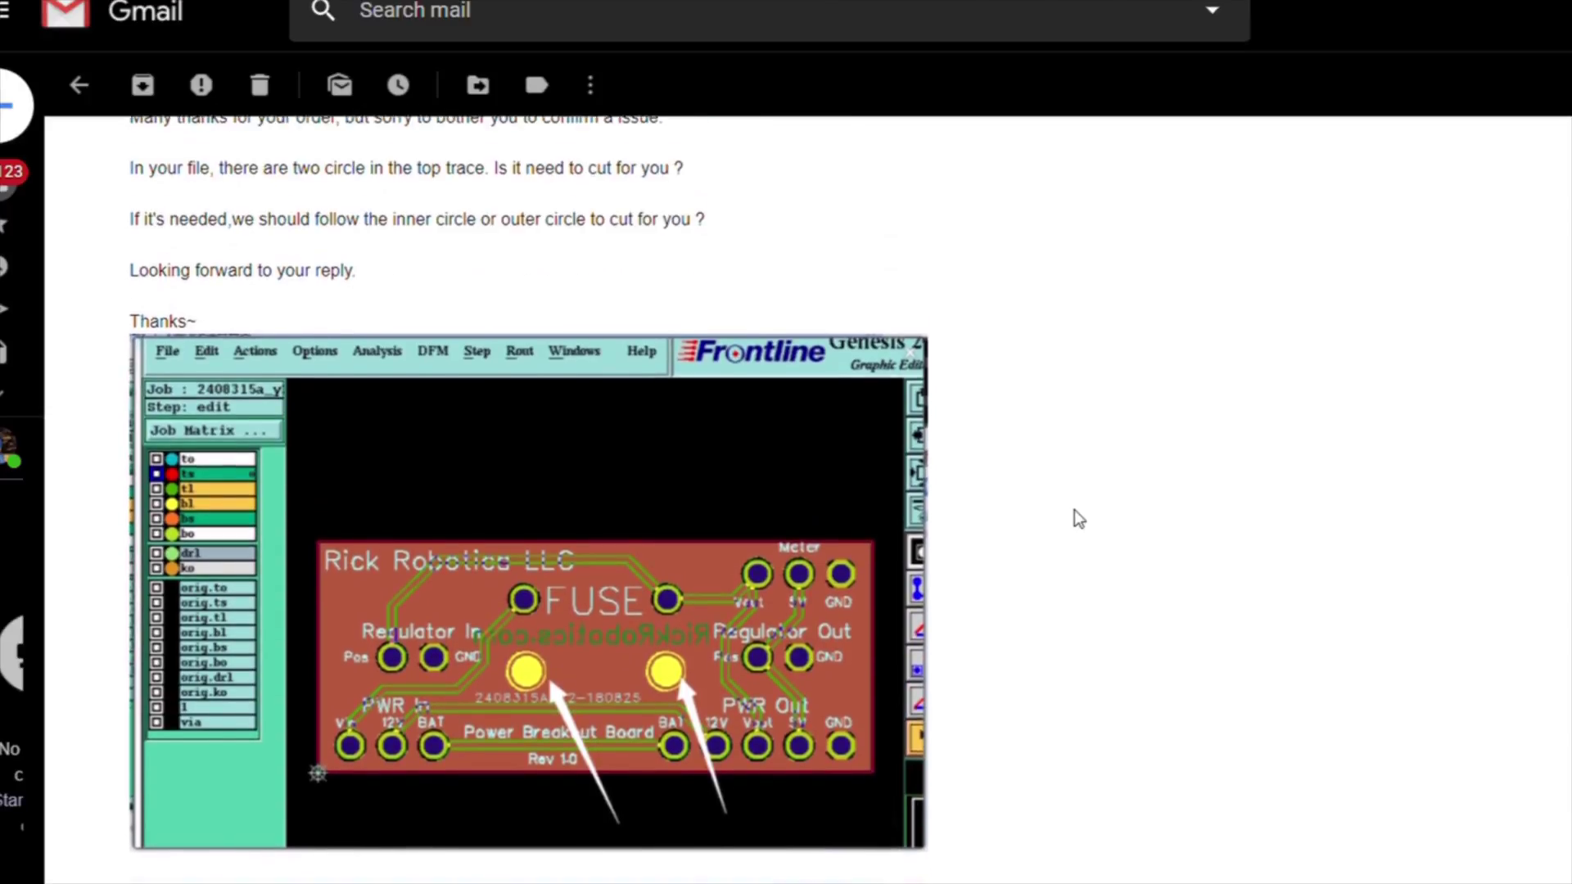
scroll(1074, 511, "down", 3)
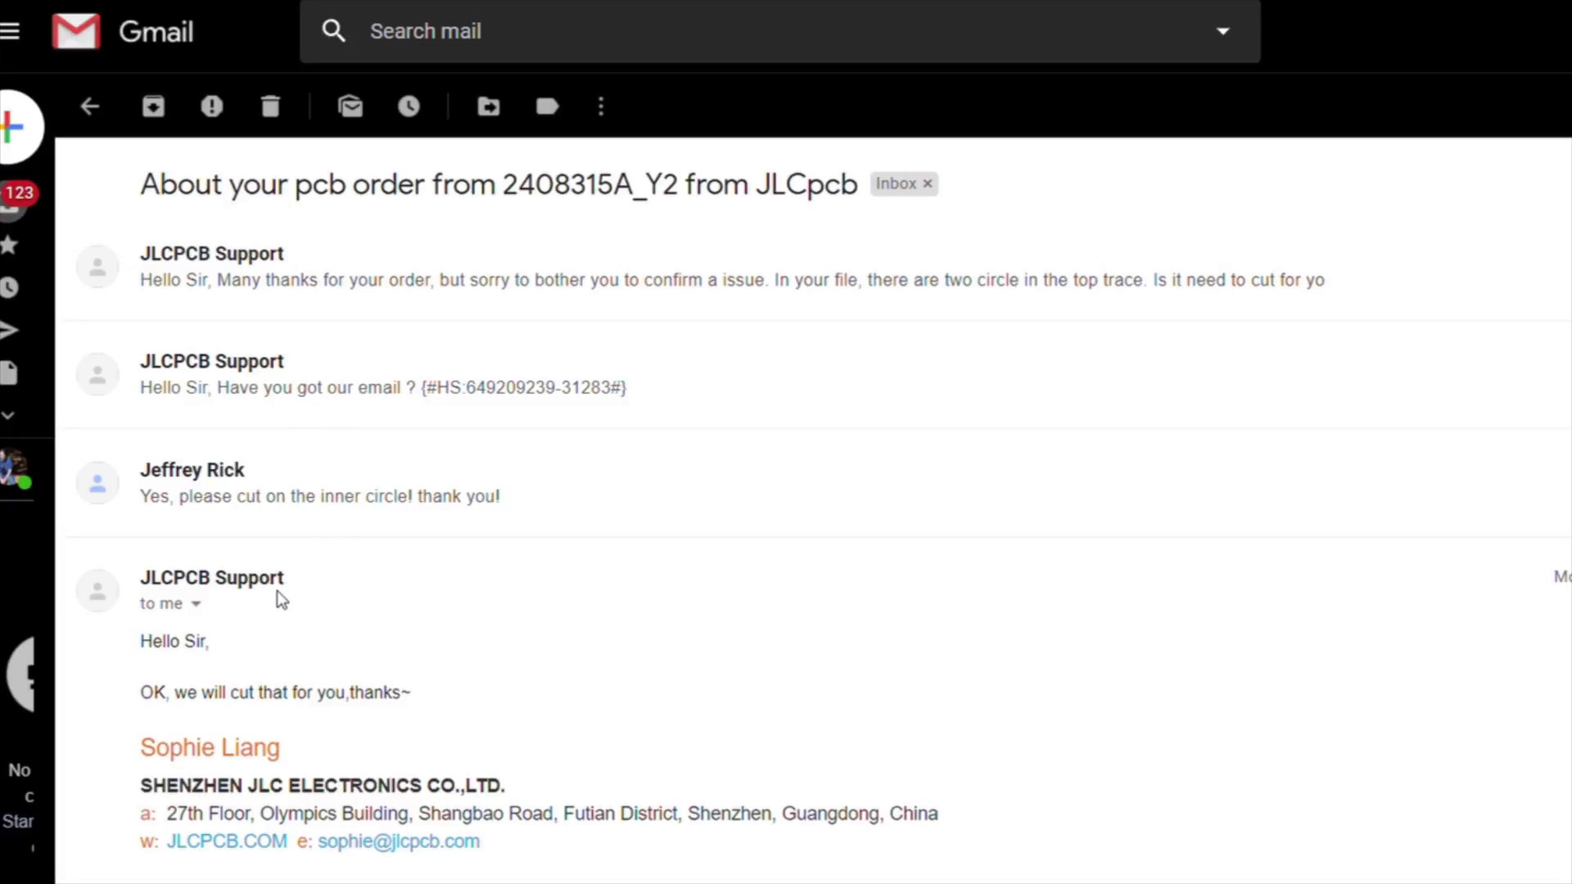
scroll(632, 583, "down", 6)
scroll(632, 573, "up", 5)
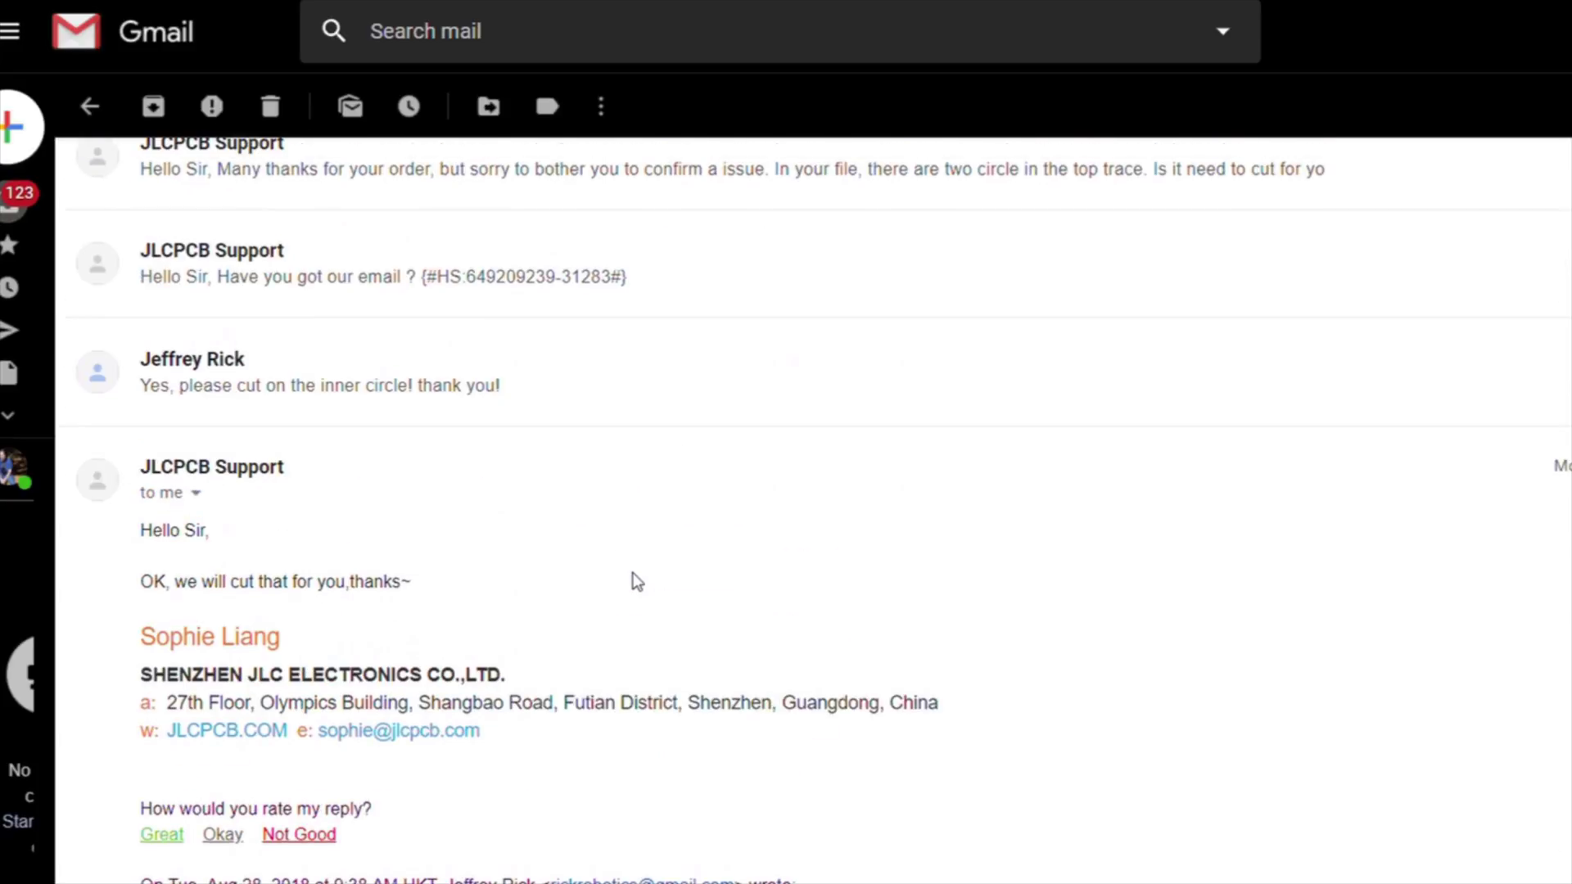
scroll(637, 581, "up", 1)
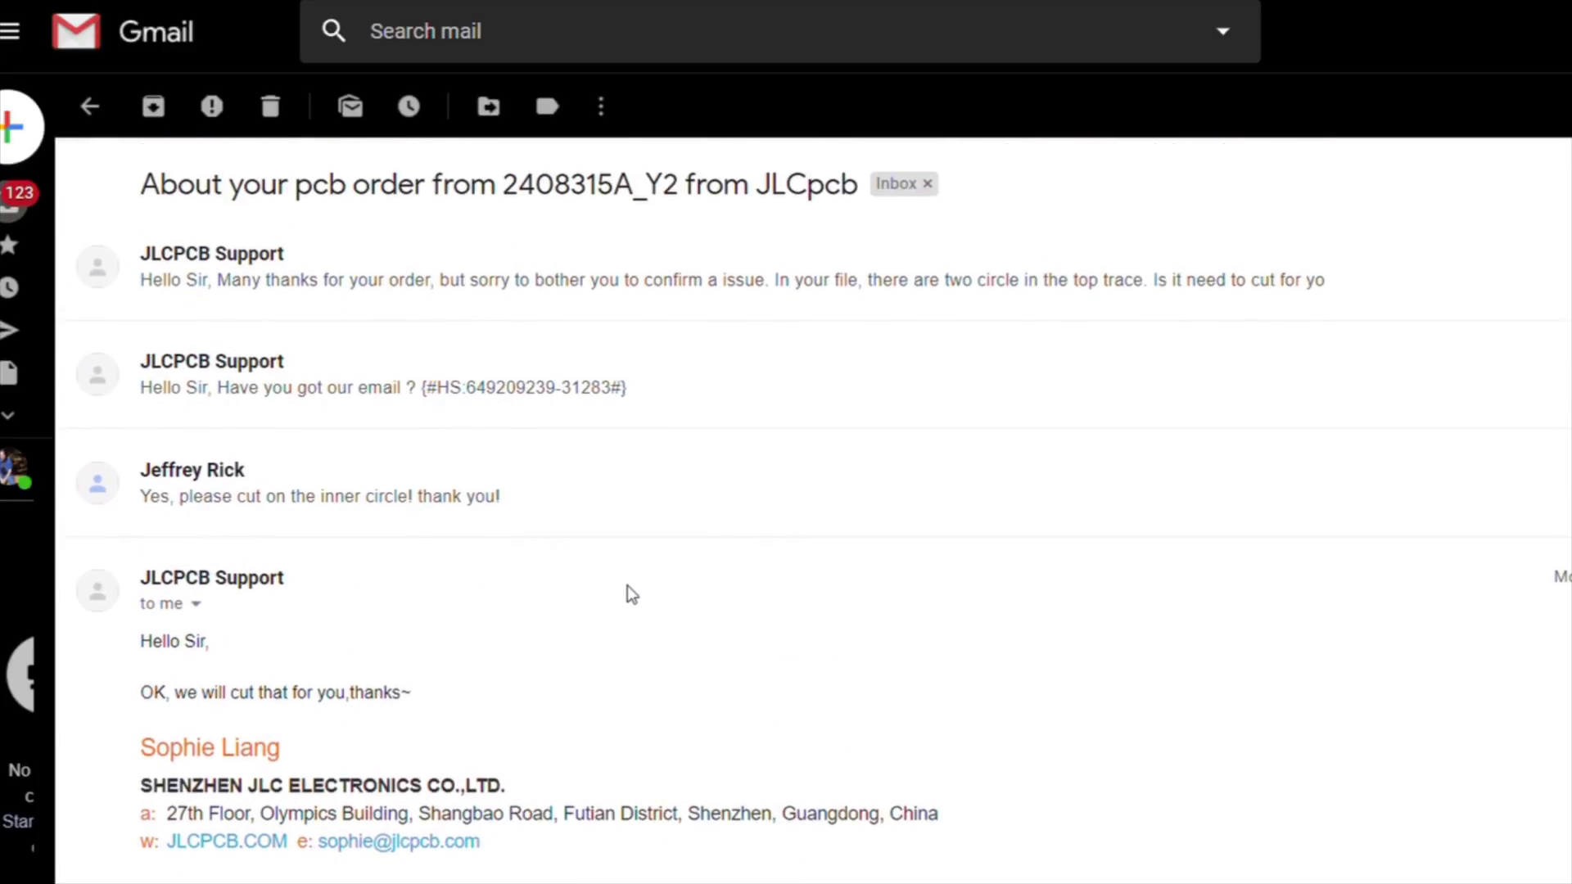